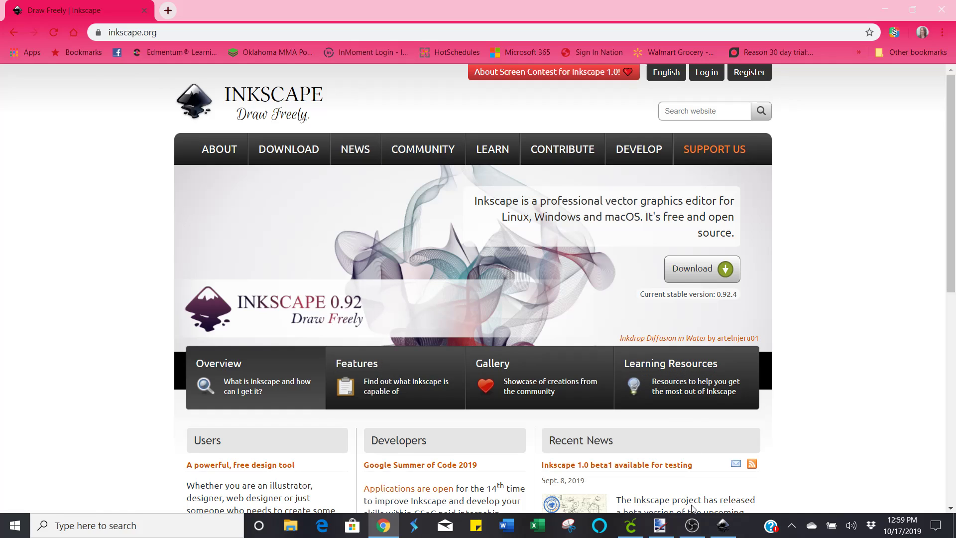
# Bring Inkscape to the front and open Document Properties for the blank A4 document
pyautogui.click(723, 529)
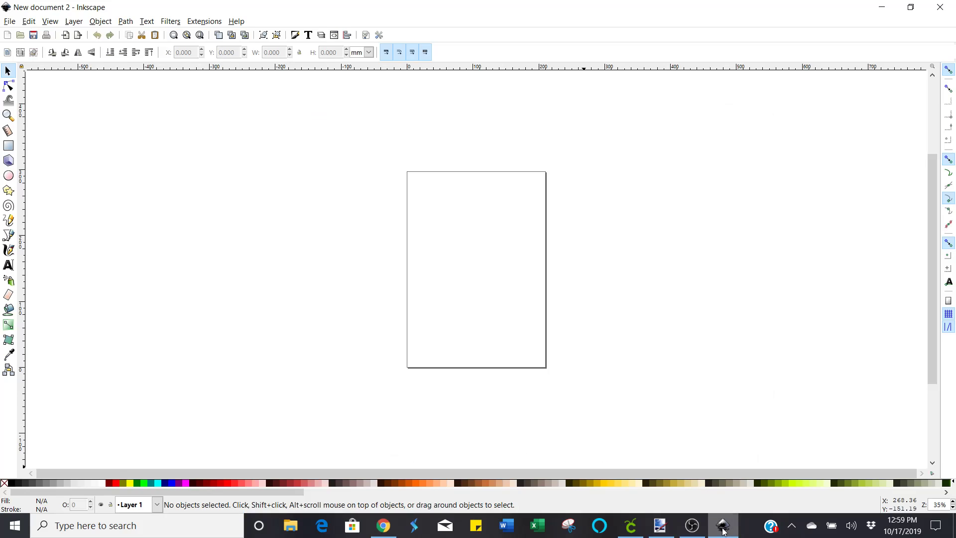
pyautogui.click(11, 22)
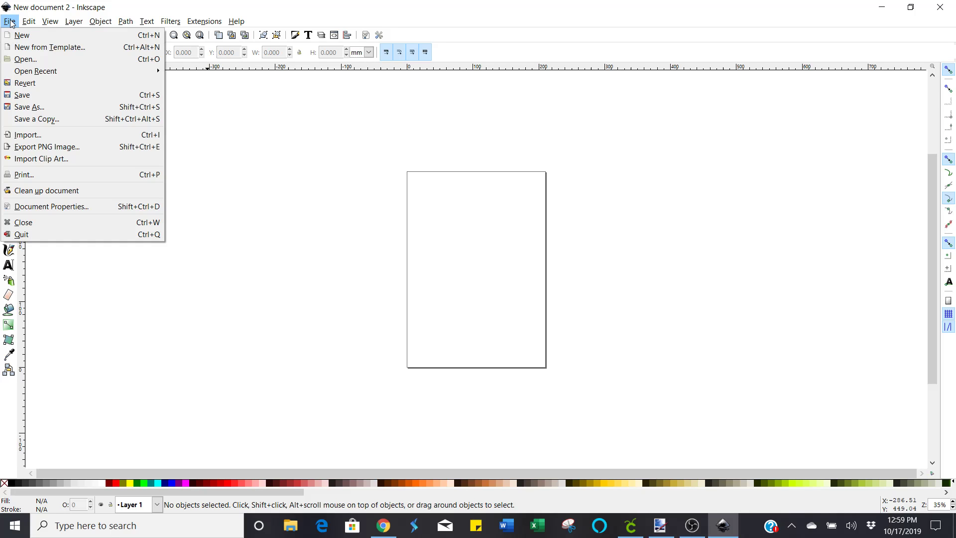
pyautogui.click(41, 207)
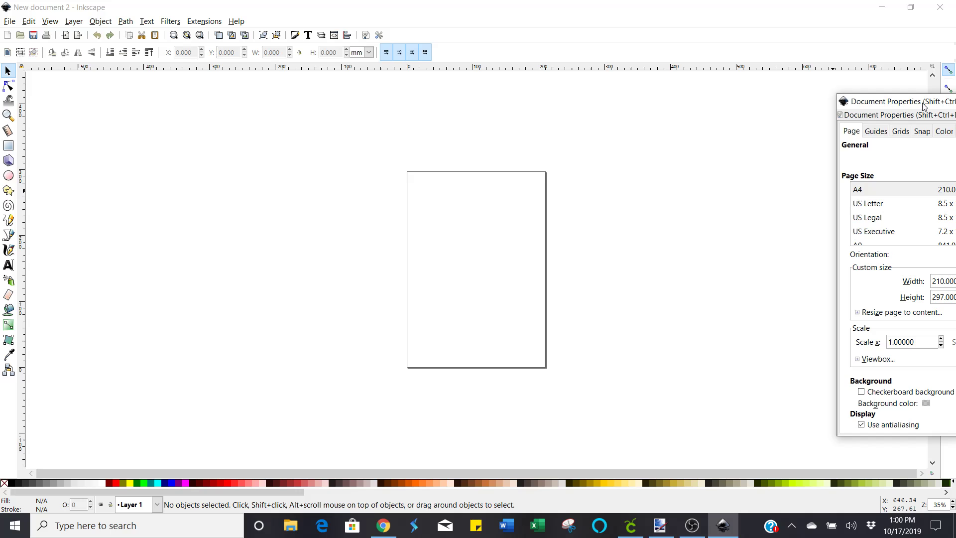
# Move the Document Properties dialog into view and set display units to inches
pyautogui.moveTo(921, 105); pyautogui.dragTo(680, 95)
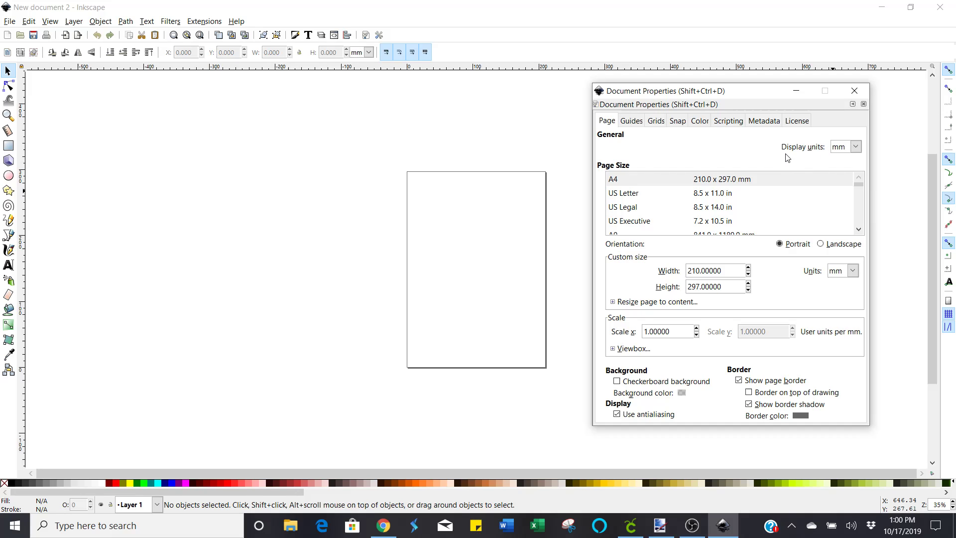
pyautogui.click(855, 147)
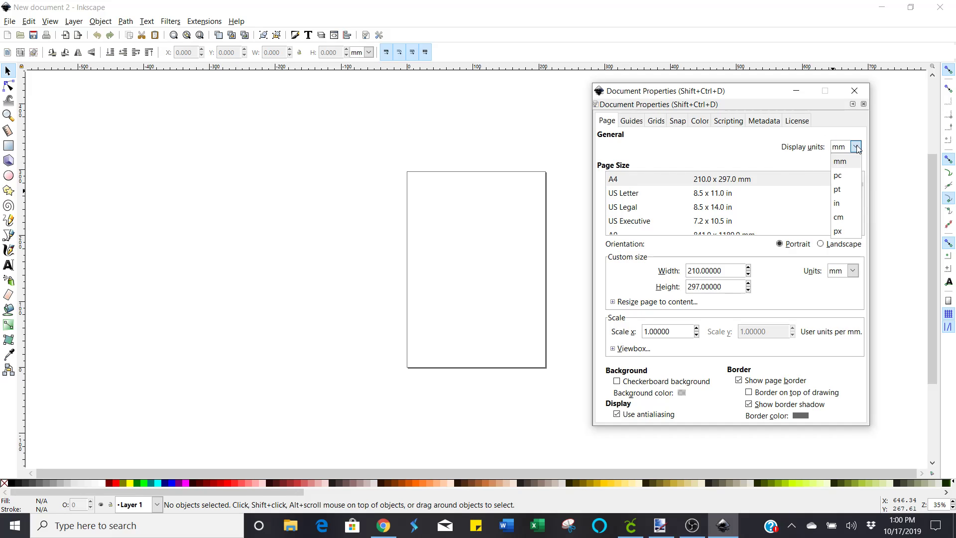
pyautogui.click(840, 203)
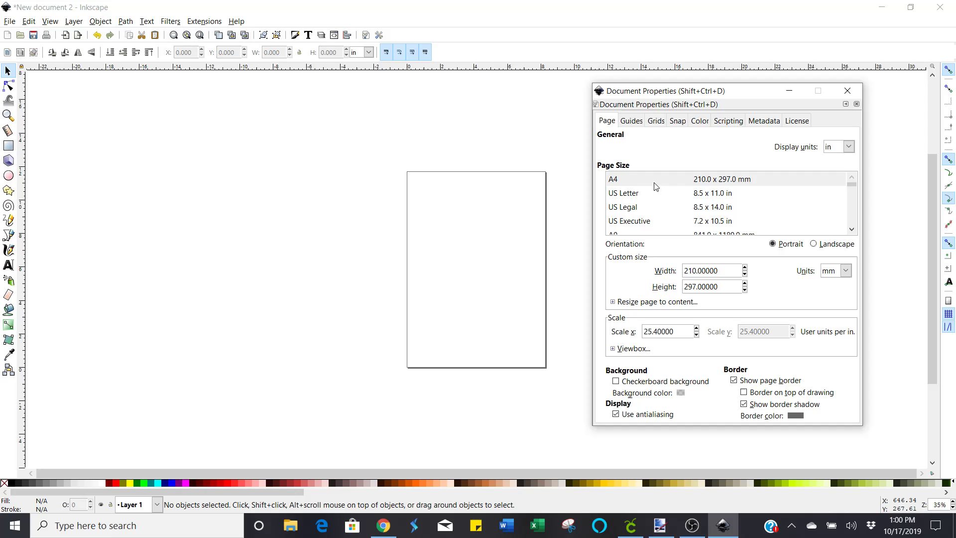
# Make the page a custom 11.5 by 11.5 inch square
pyautogui.click(699, 197)
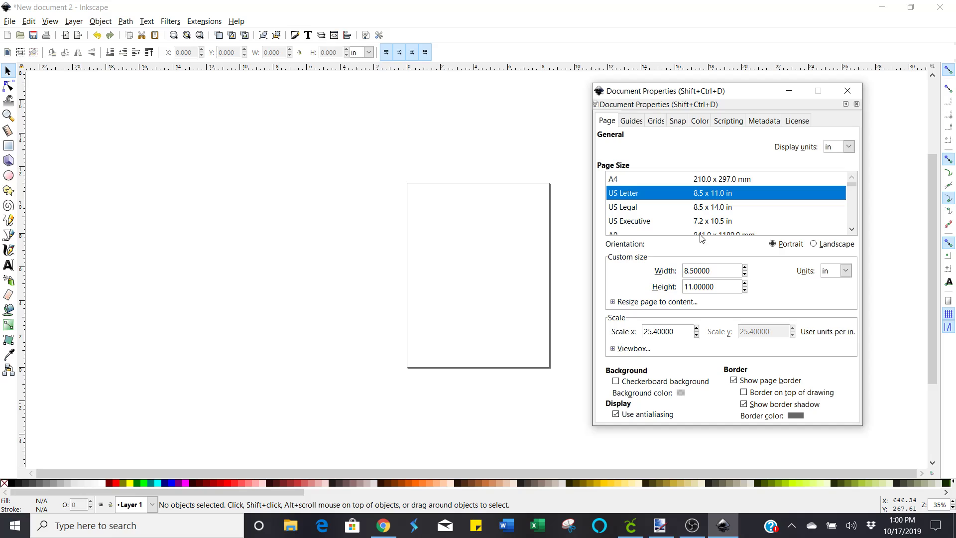
pyautogui.click(713, 273)
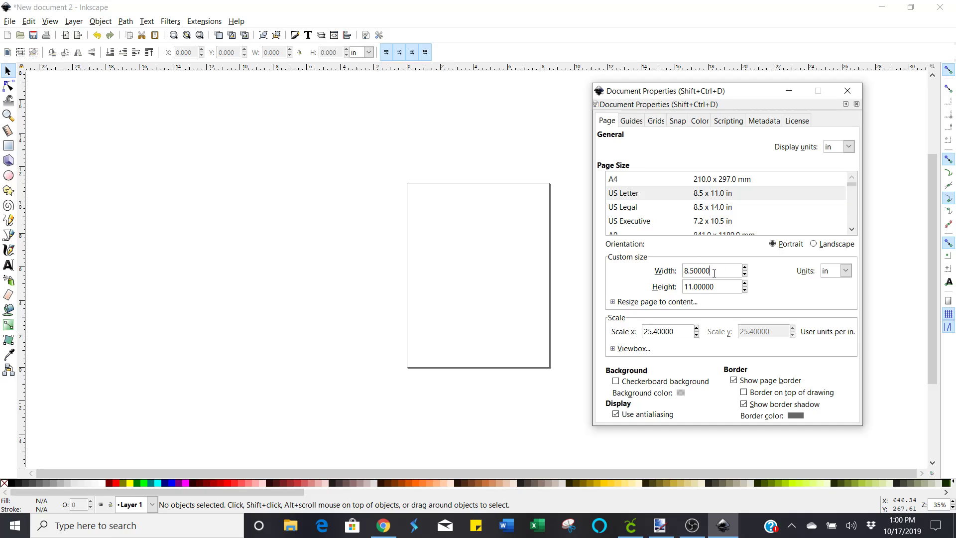
pyautogui.press('BackSpace')
pyautogui.press('BackSpace')
pyautogui.press('BackSpace')
pyautogui.press('BackSpace')
pyautogui.press('BackSpace')
pyautogui.press('BackSpace')
pyautogui.press('BackSpace')
pyautogui.write('11.5')
pyautogui.click(720, 287)
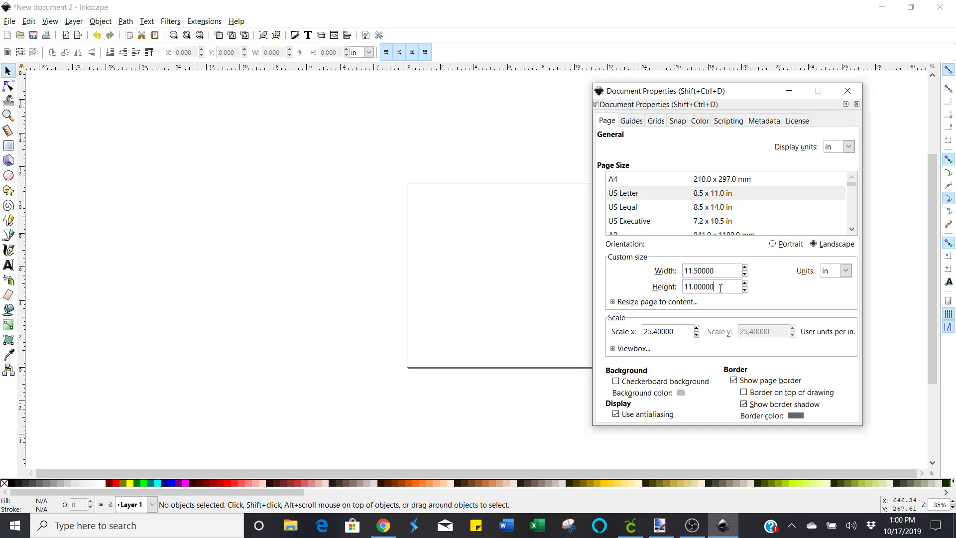
pyautogui.press('BackSpace')
pyautogui.press('BackSpace')
pyautogui.press('BackSpace')
pyautogui.press('BackSpace')
pyautogui.write('5')
pyautogui.press('Return')
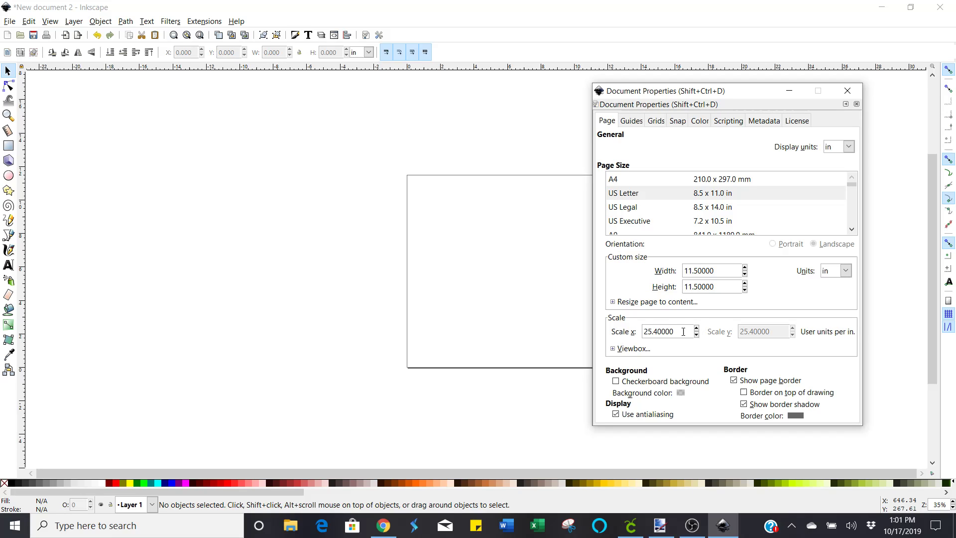
# Set the page scale to 1 and close Document Properties
pyautogui.press('BackSpace')
pyautogui.press('BackSpace')
pyautogui.press('BackSpace')
pyautogui.press('BackSpace')
pyautogui.press('BackSpace')
pyautogui.press('BackSpace')
pyautogui.press('BackSpace')
pyautogui.press('BackSpace')
pyautogui.press('Return')
pyautogui.click(848, 91)
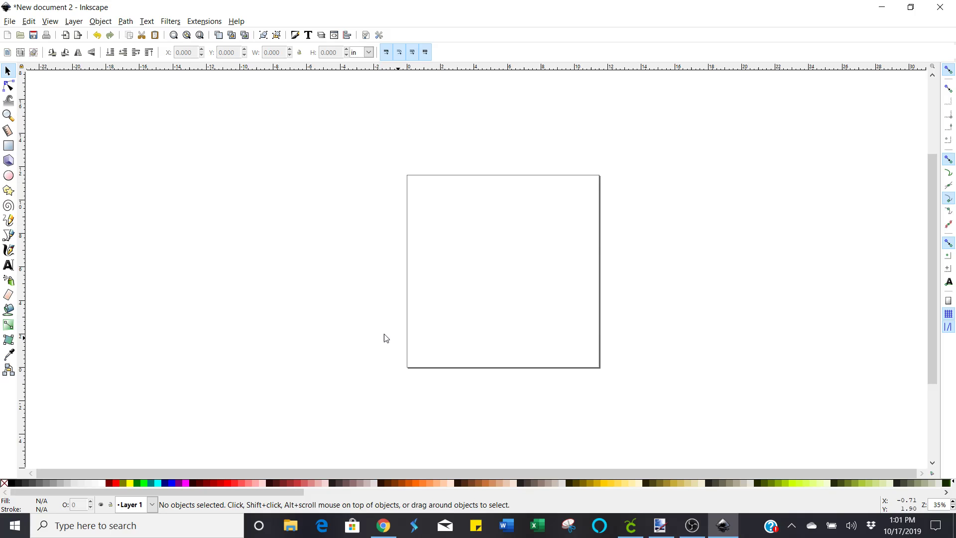
# Import vintageMickeyimage.png, picking it from the 'vint' autocomplete
pyautogui.click(9, 22)
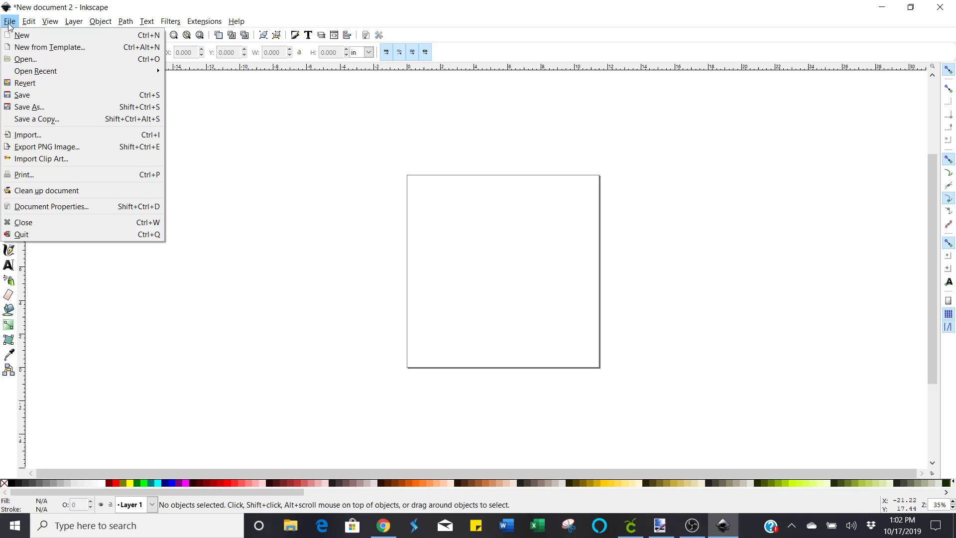
pyautogui.click(20, 138)
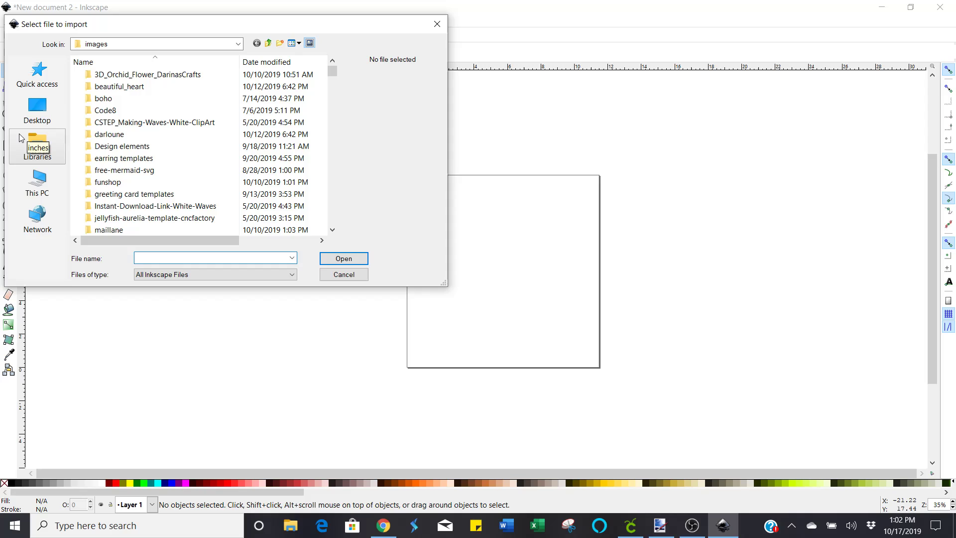
pyautogui.write('vint')
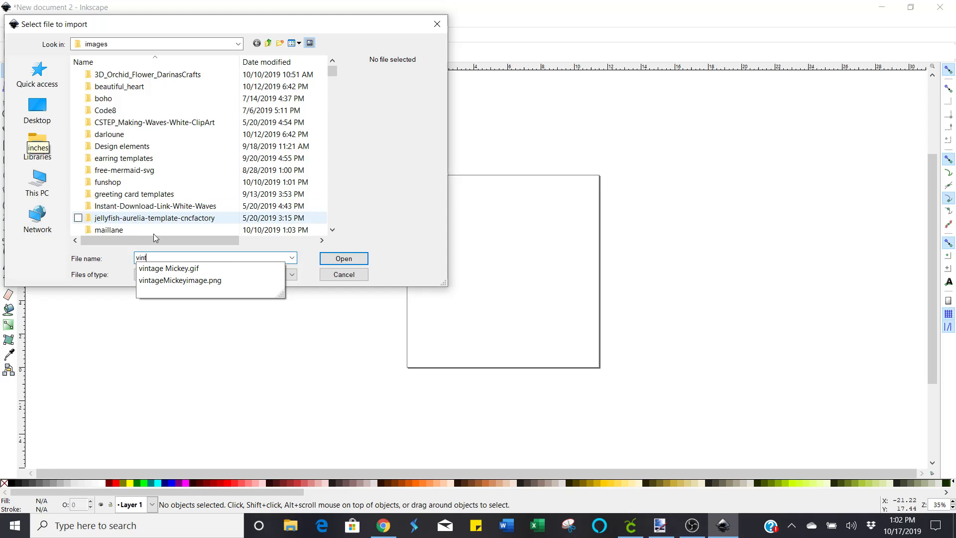
pyautogui.click(243, 282)
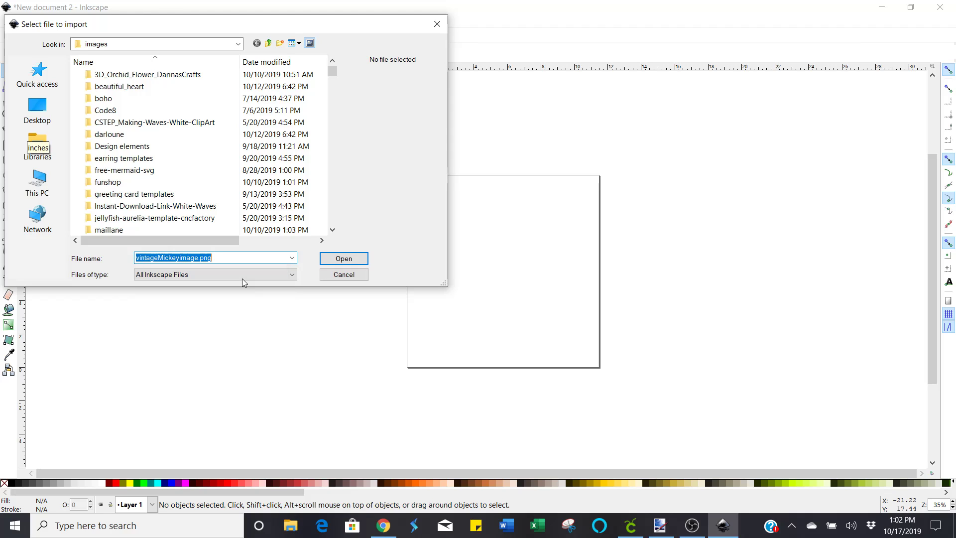
pyautogui.click(343, 258)
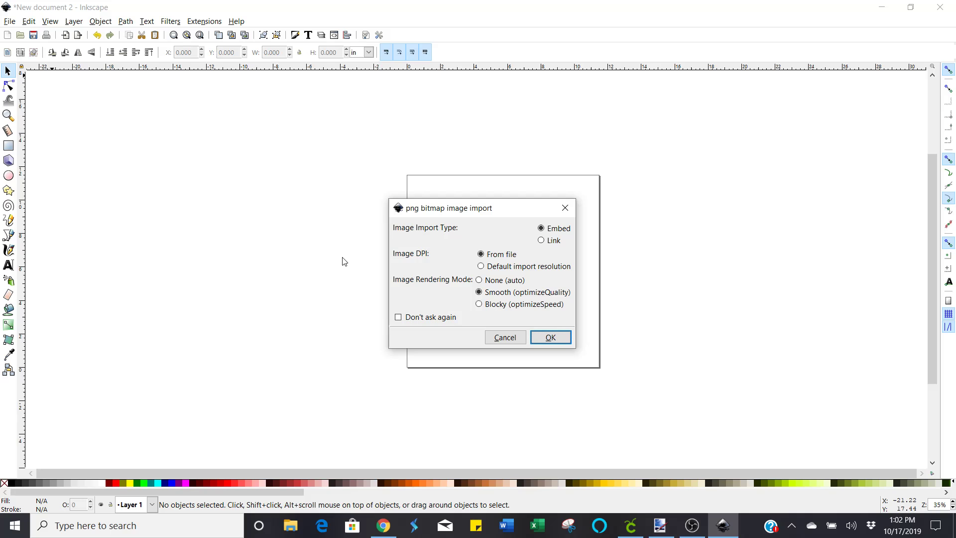
# Embed the Mickey and Minnie image and drag it onto the page
pyautogui.click(550, 338)
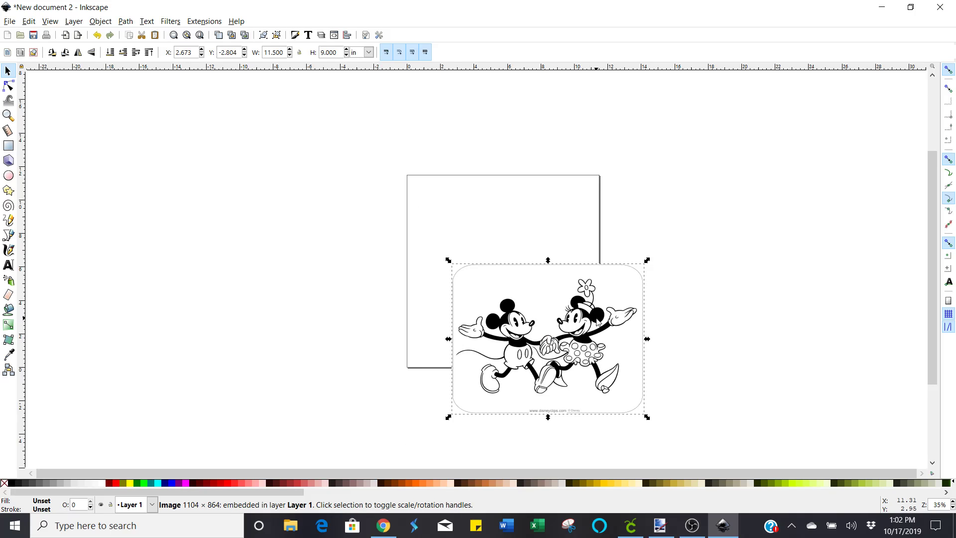
pyautogui.moveTo(597, 322); pyautogui.dragTo(550, 241)
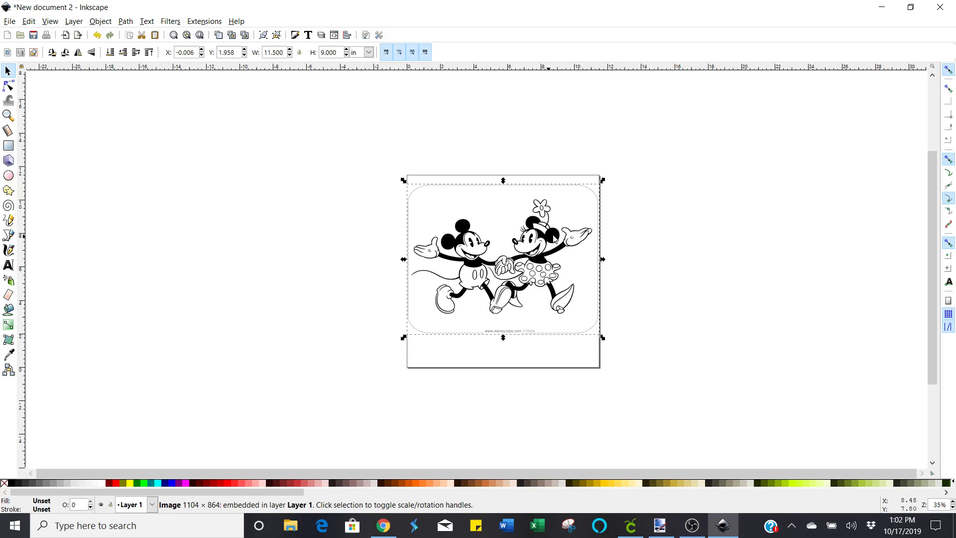
pyautogui.click(673, 240)
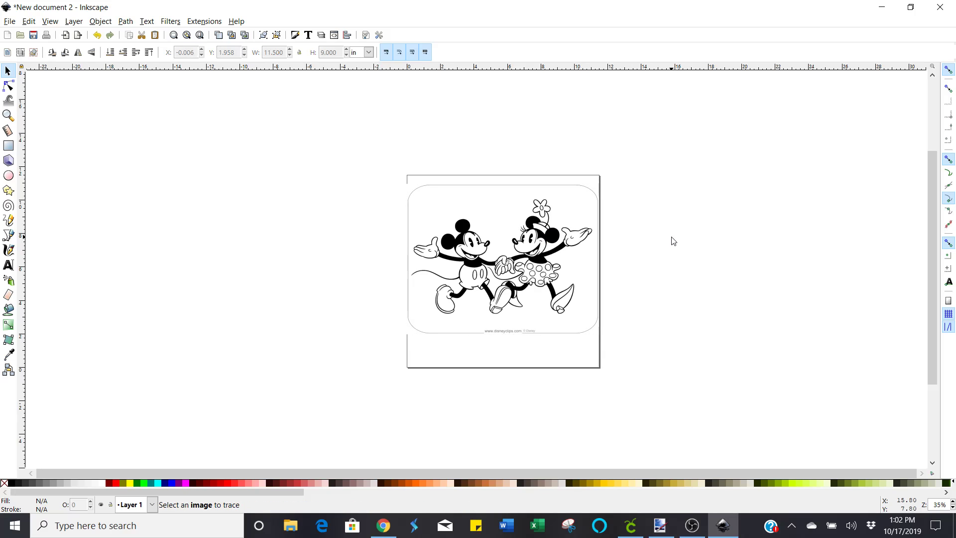
pyautogui.click(550, 237)
pyautogui.moveTo(551, 235); pyautogui.dragTo(553, 236)
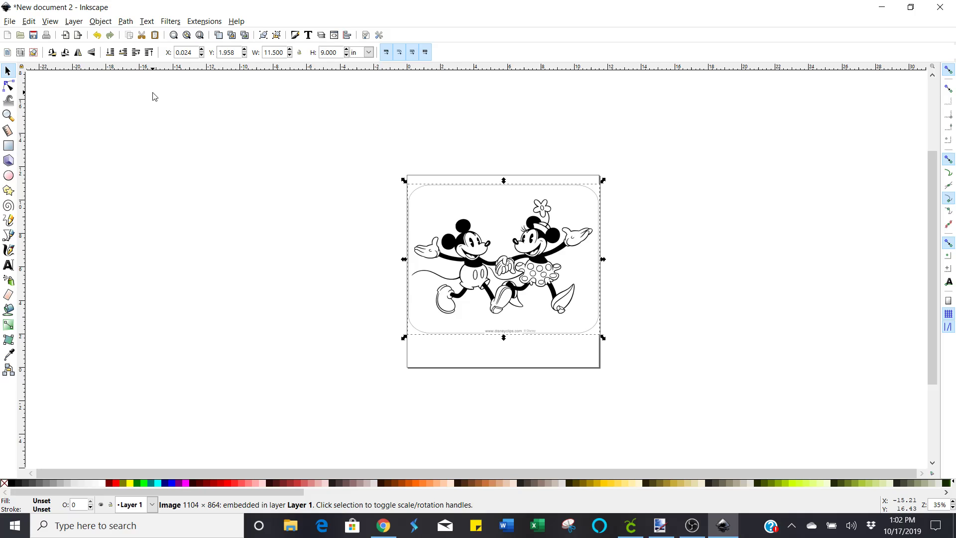
# Lock proportions and scale the image to about 11.44 by 8.95 inches
pyautogui.click(298, 55)
pyautogui.moveTo(602, 339); pyautogui.dragTo(698, 391)
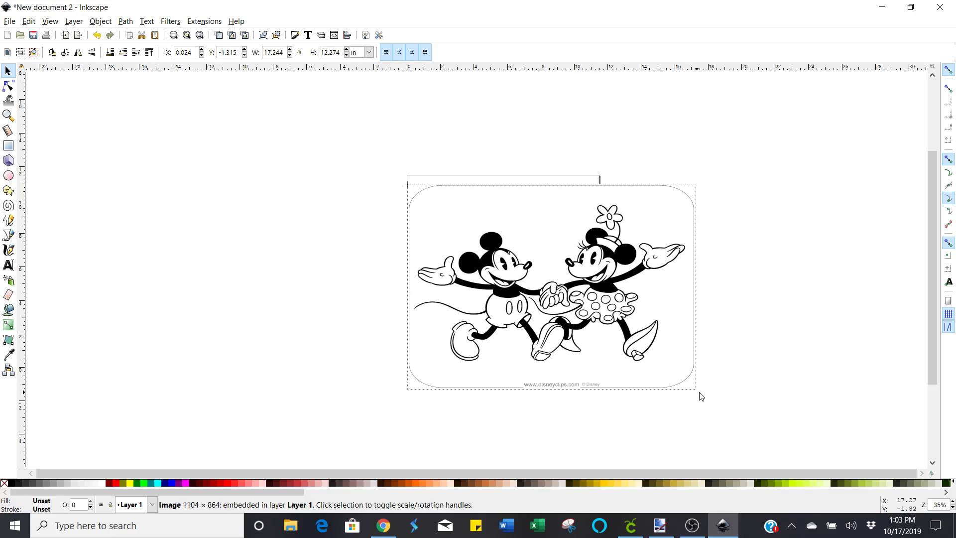
pyautogui.moveTo(636, 391); pyautogui.dragTo(615, 376)
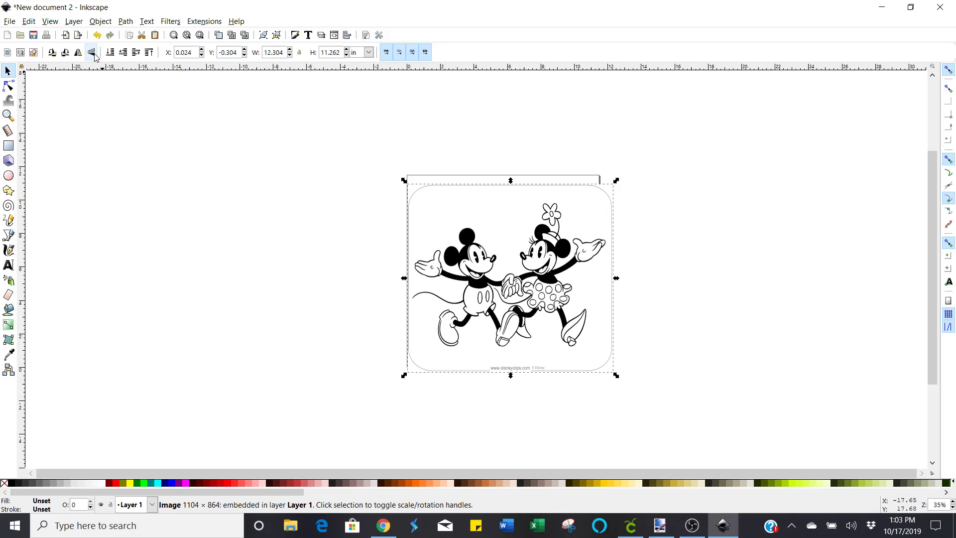
pyautogui.click(96, 35)
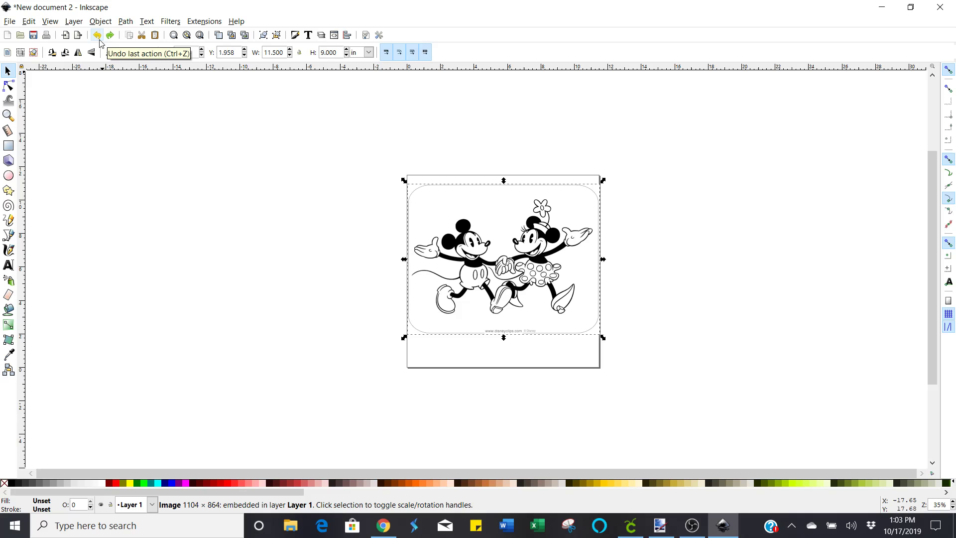
pyautogui.click(300, 58)
pyautogui.moveTo(603, 338)
pyautogui.mouseDown()
pyautogui.moveTo(670, 384)
pyautogui.moveTo(640, 398)
pyautogui.moveTo(678, 372)
pyautogui.moveTo(654, 375)
pyautogui.moveTo(604, 342)
pyautogui.moveTo(606, 350)
pyautogui.mouseUp()
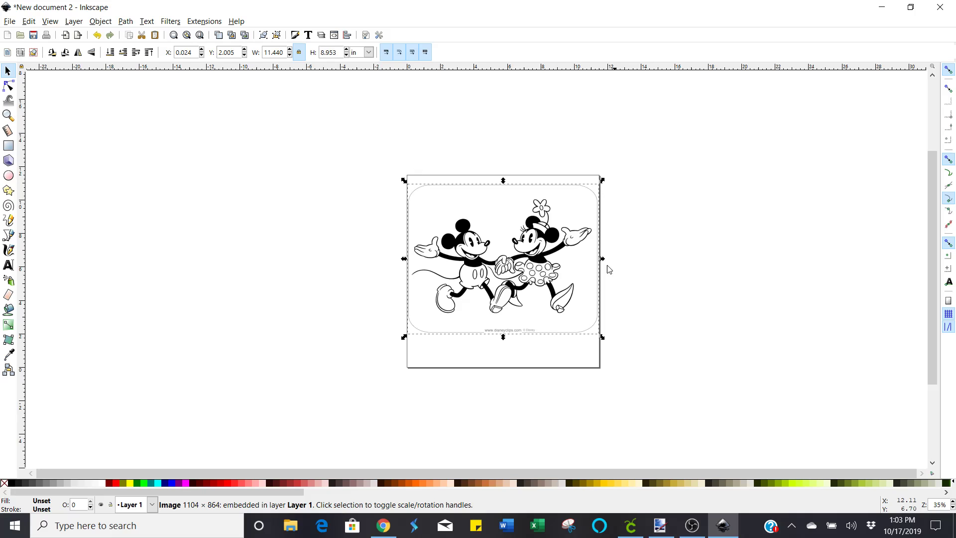
pyautogui.click(126, 22)
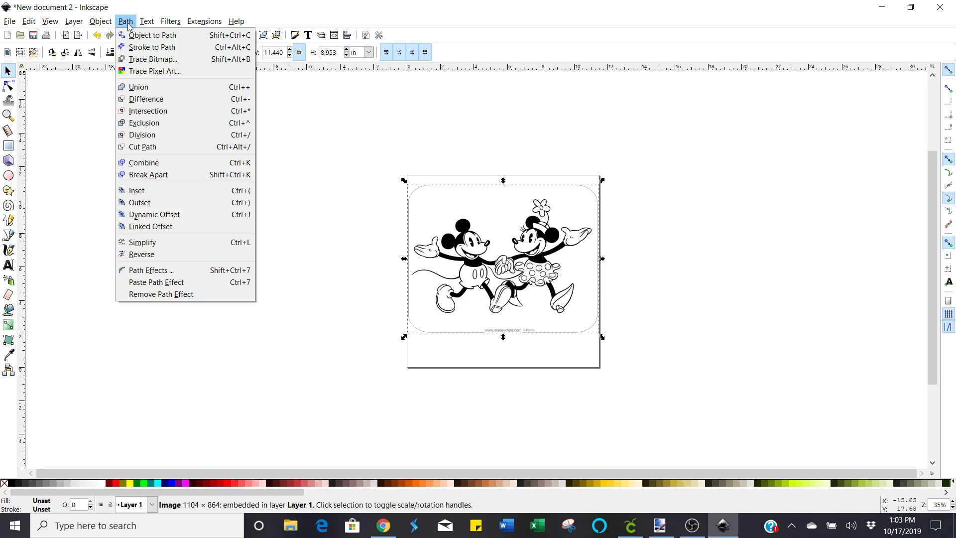
# In Trace Bitmap, turn off Stack scans and set Colors and Scans to 2
pyautogui.click(142, 60)
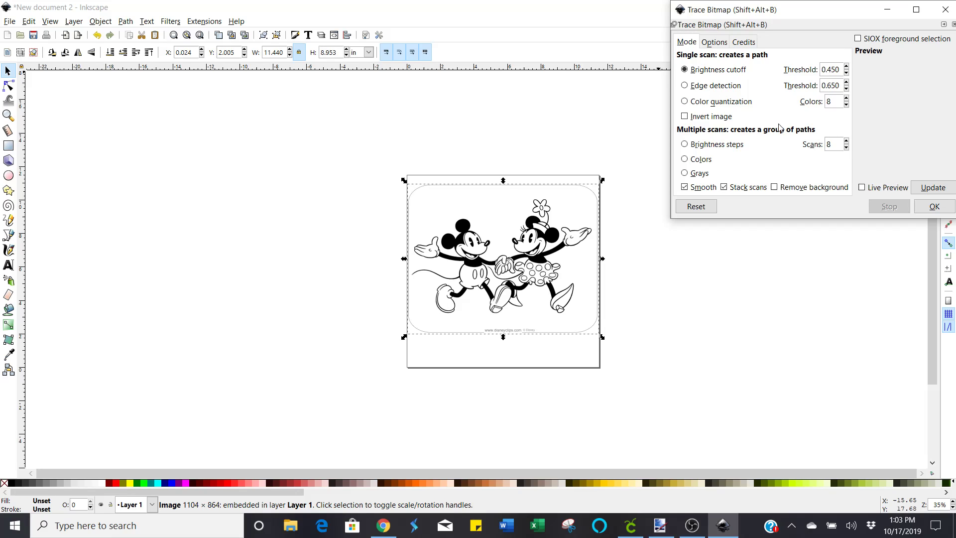
pyautogui.click(724, 190)
pyautogui.click(831, 102)
pyautogui.press('BackSpace')
pyautogui.write('2')
pyautogui.click(836, 145)
pyautogui.press('BackSpace')
pyautogui.write('2')
# Trace with live preview at brightness cutoff 0.650, then close the Trace Bitmap dialog
pyautogui.click(861, 188)
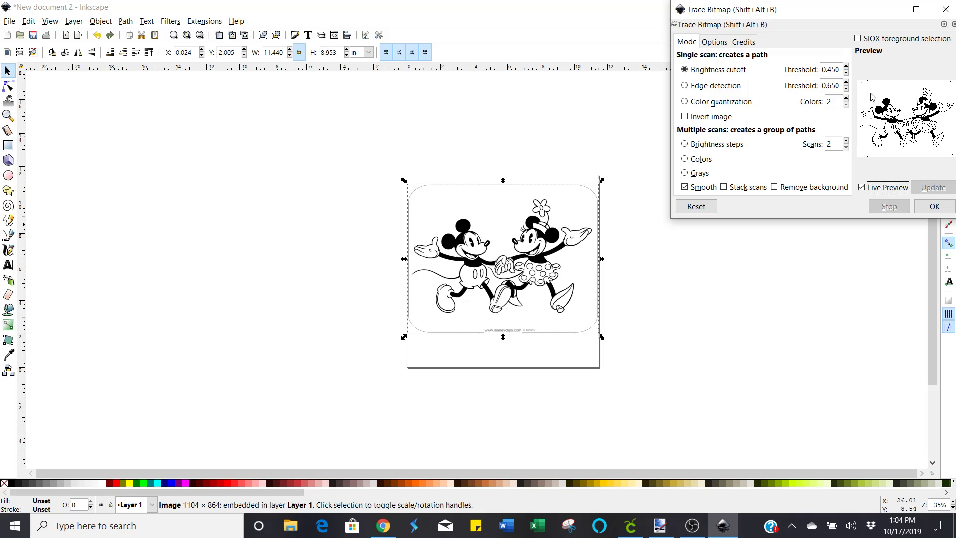
pyautogui.moveTo(848, 11)
pyautogui.mouseDown()
pyautogui.moveTo(785, 43)
pyautogui.moveTo(784, 54)
pyautogui.mouseUp()
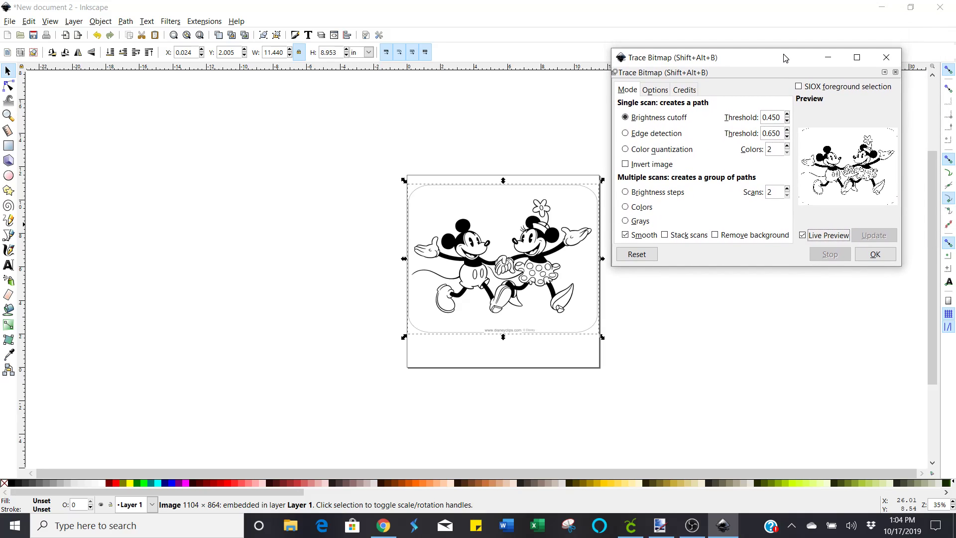
pyautogui.click(787, 115)
pyautogui.click(786, 114)
pyautogui.click(787, 115)
pyautogui.click(786, 115)
pyautogui.click(875, 255)
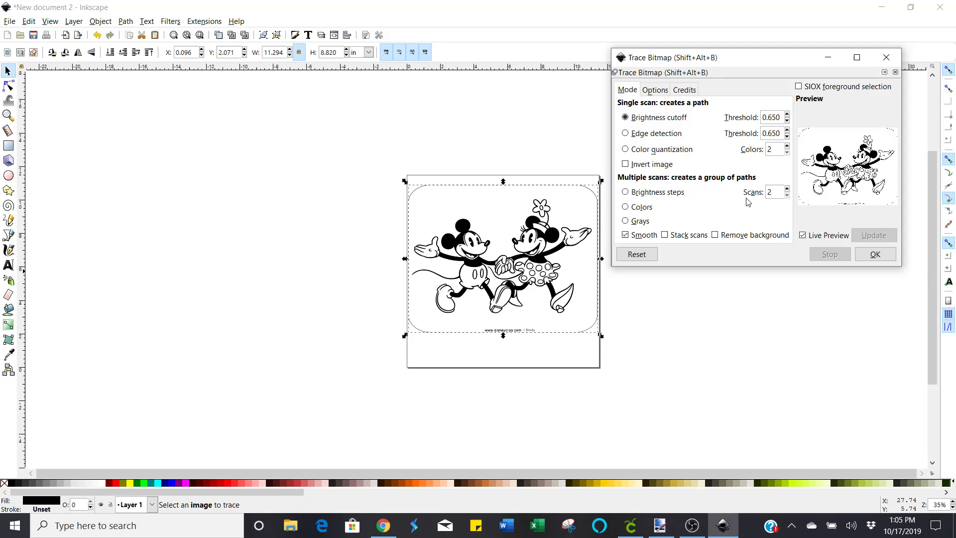
pyautogui.click(886, 58)
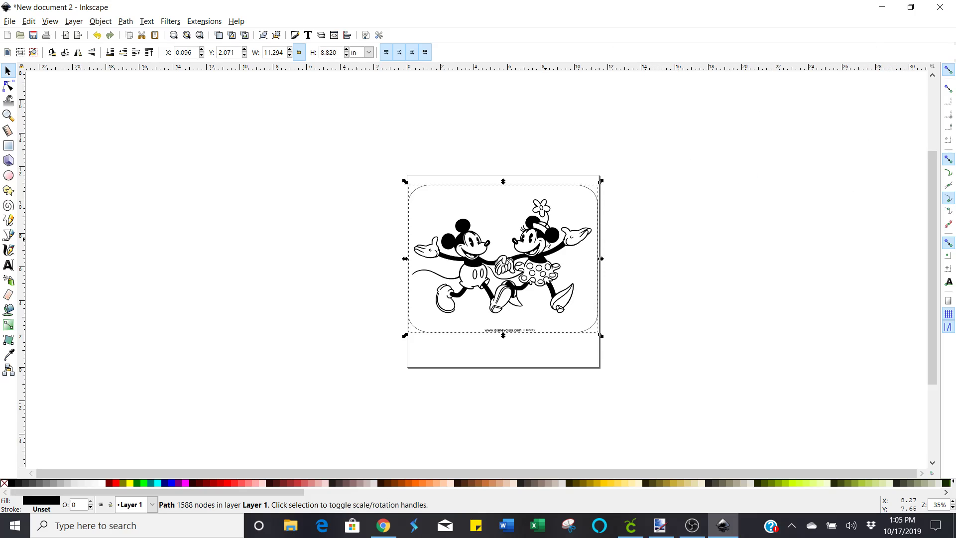
# Move the traced path aside, then drag the original embedded bitmap off the page and delete it
pyautogui.moveTo(528, 243); pyautogui.dragTo(227, 176)
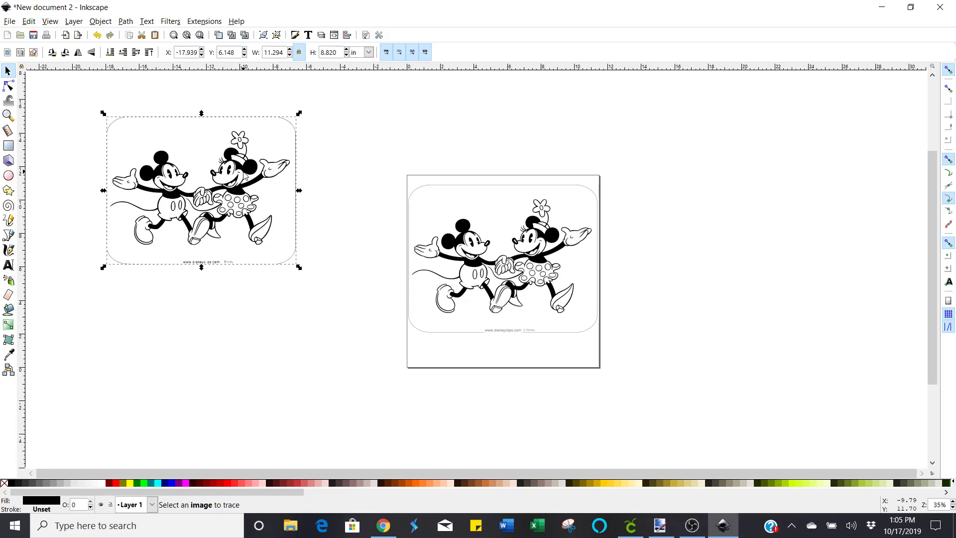
pyautogui.click(324, 431)
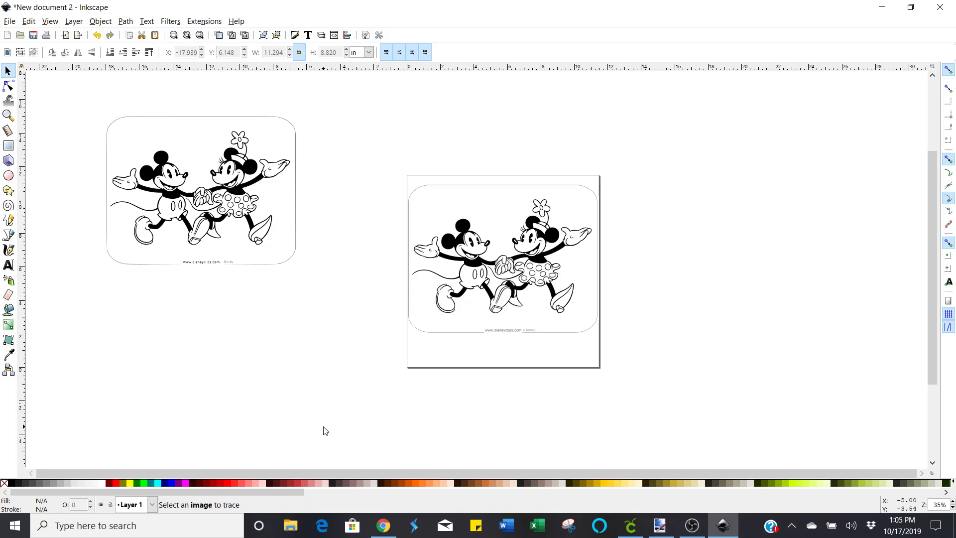
pyautogui.click(251, 176)
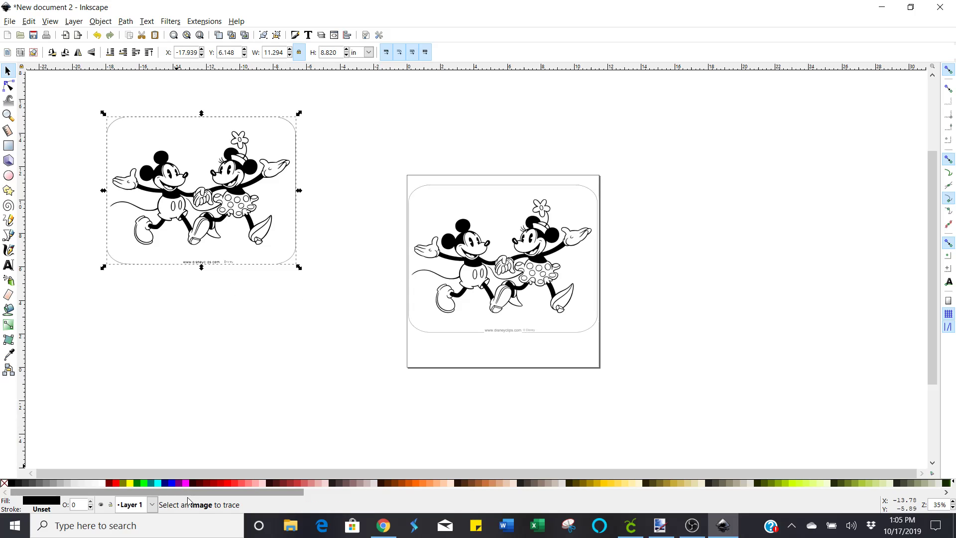
pyautogui.click(462, 227)
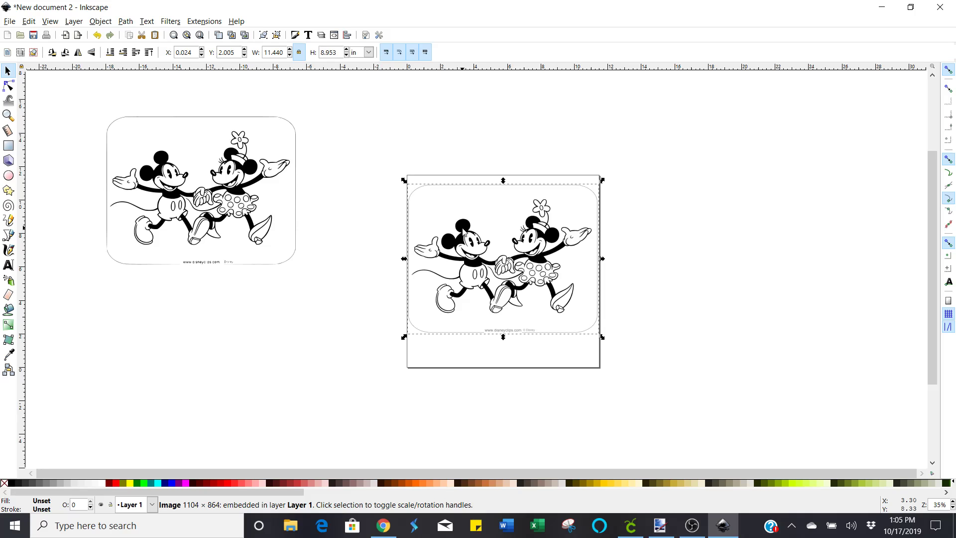
pyautogui.click(249, 172)
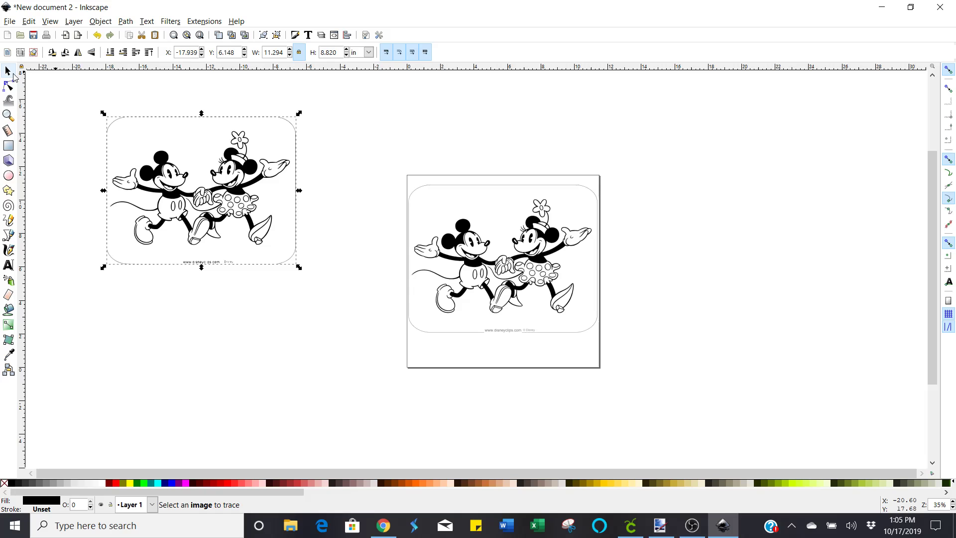
pyautogui.click(521, 232)
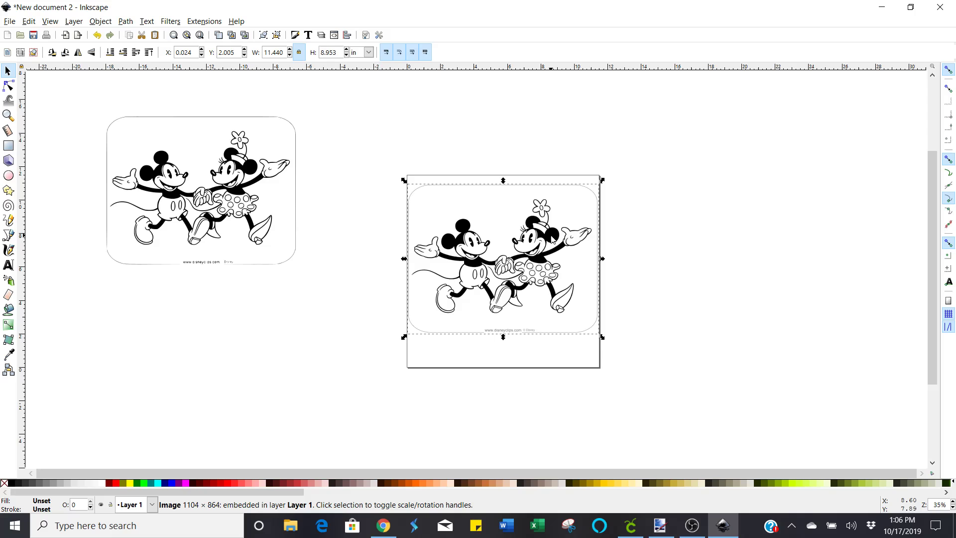
pyautogui.moveTo(551, 239); pyautogui.dragTo(826, 151)
pyautogui.press('Delete')
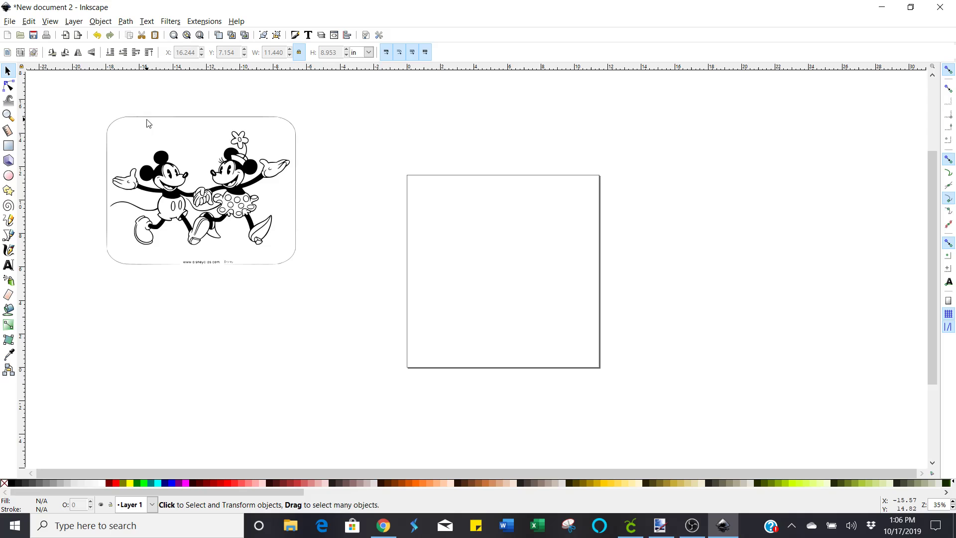
# Enlarge the traced drawing proportionally to about 25 inches wide, then pick the Node tool
pyautogui.click(246, 176)
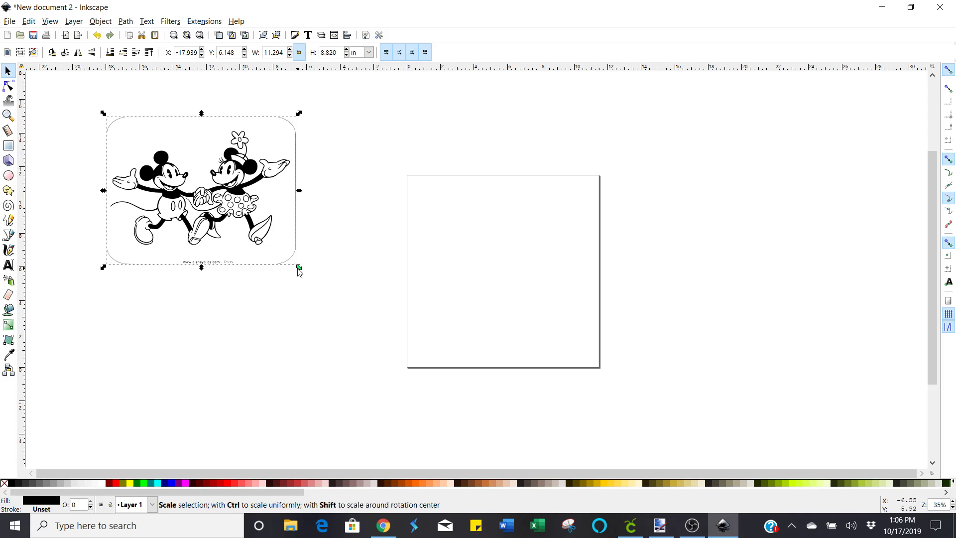
pyautogui.moveTo(298, 270); pyautogui.dragTo(532, 447)
pyautogui.click(691, 273)
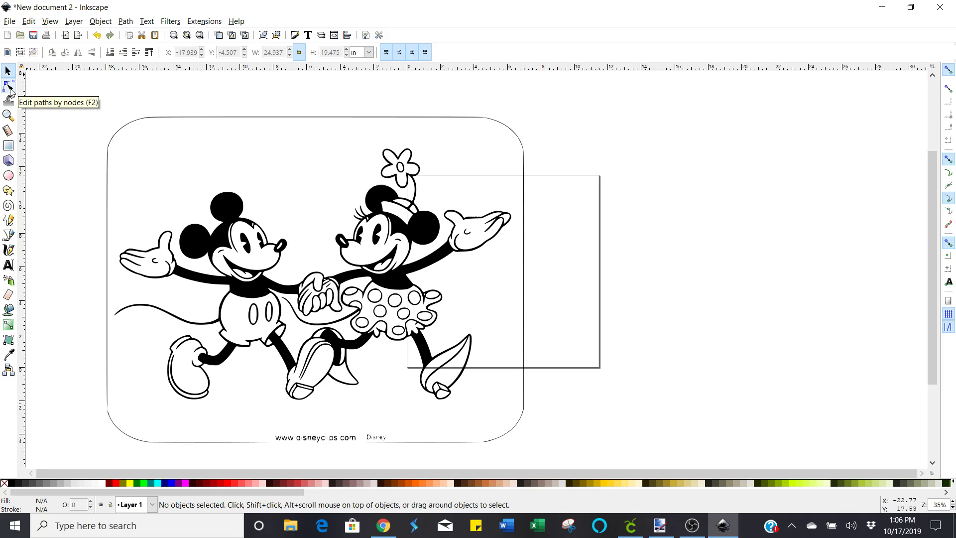
pyautogui.click(10, 88)
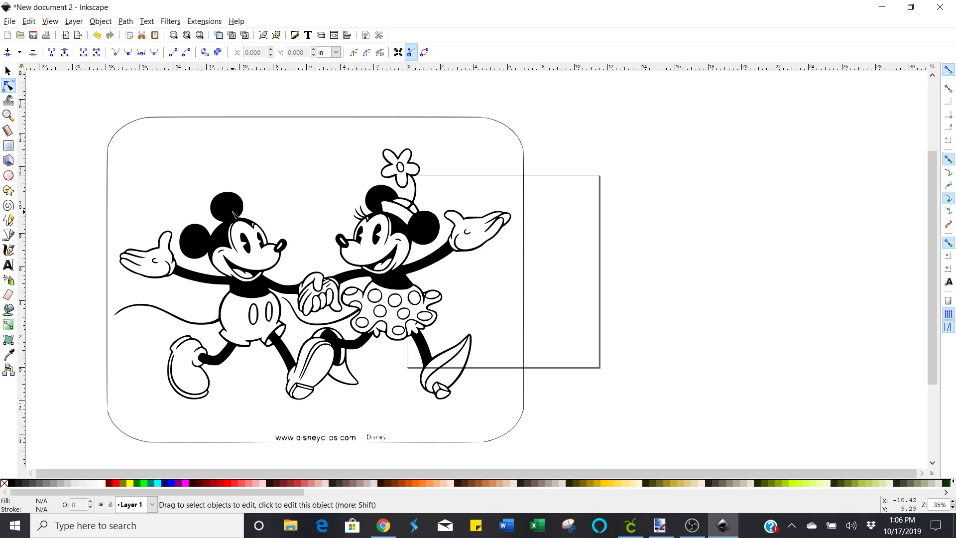
# Select and delete the border's top-left corner nodes
pyautogui.click(233, 214)
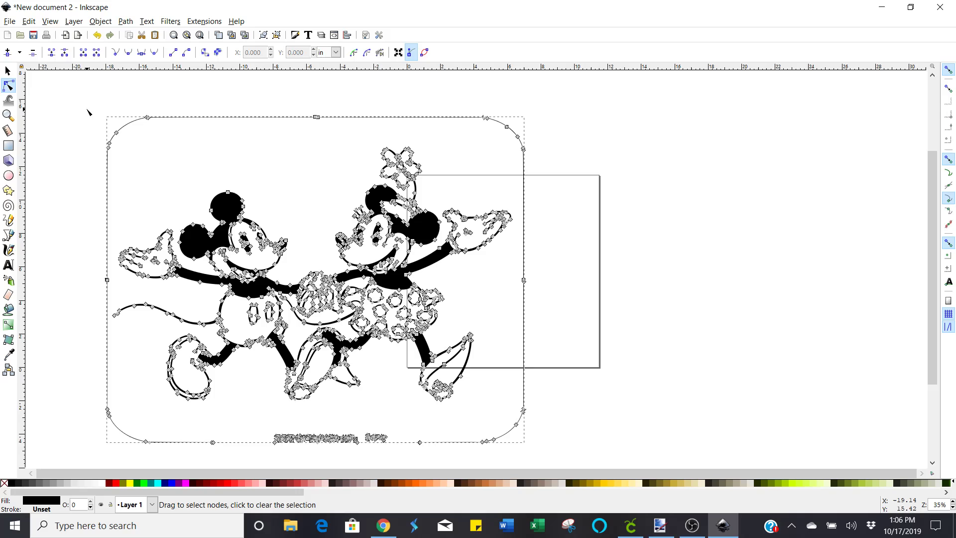
pyautogui.moveTo(88, 81); pyautogui.dragTo(352, 157)
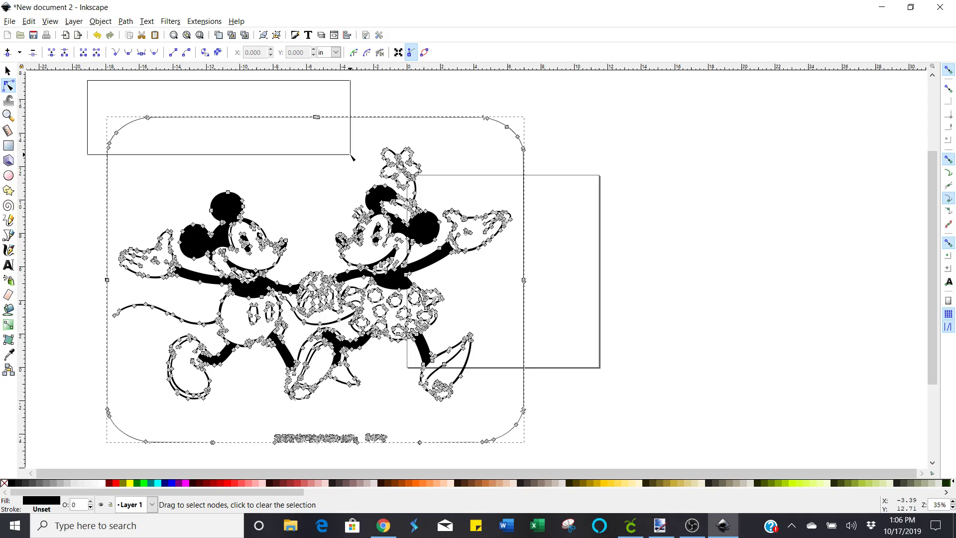
pyautogui.moveTo(352, 156); pyautogui.dragTo(325, 154)
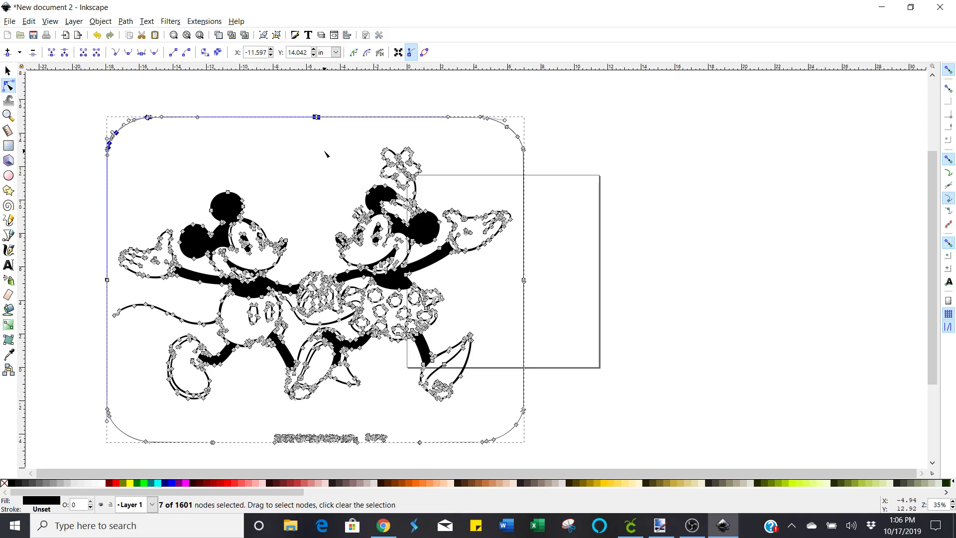
pyautogui.click(89, 97)
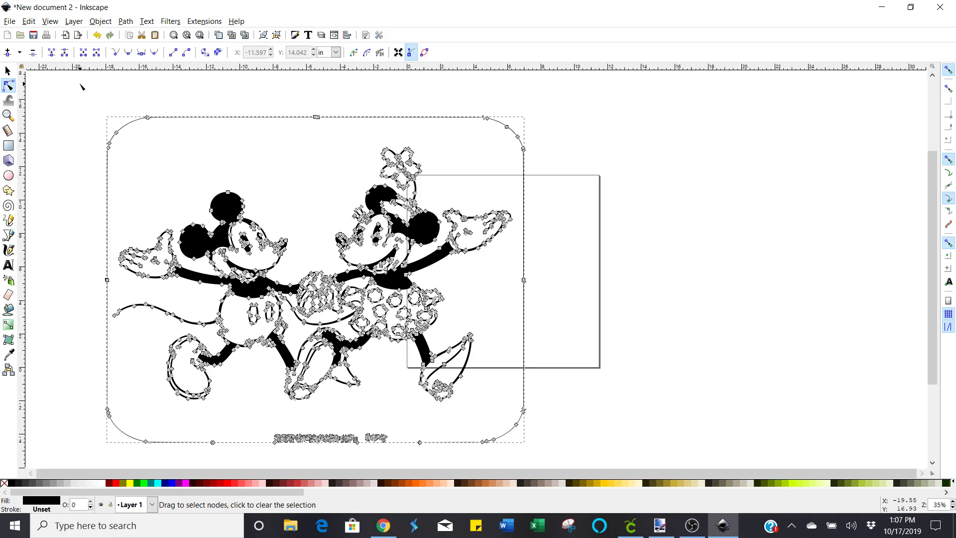
pyautogui.moveTo(80, 82); pyautogui.dragTo(345, 171)
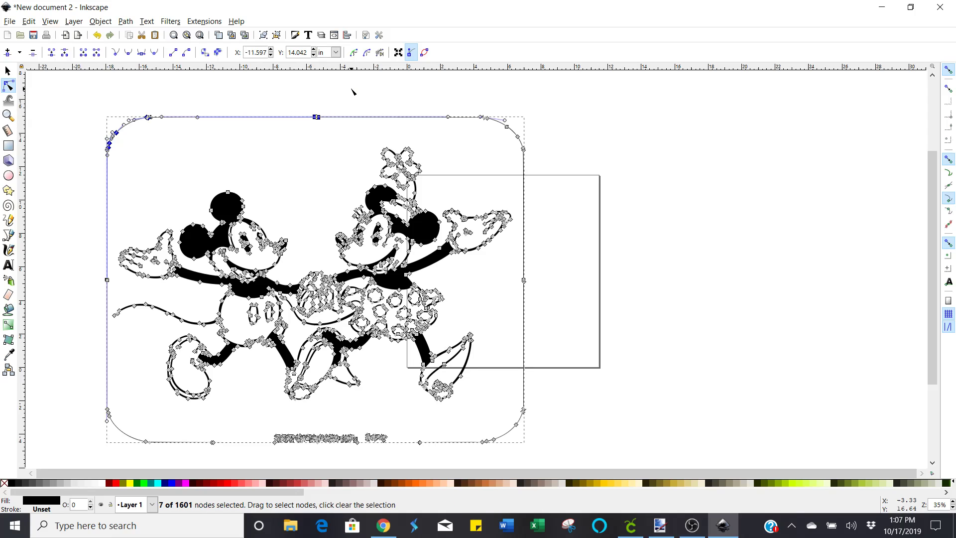
pyautogui.press('Delete')
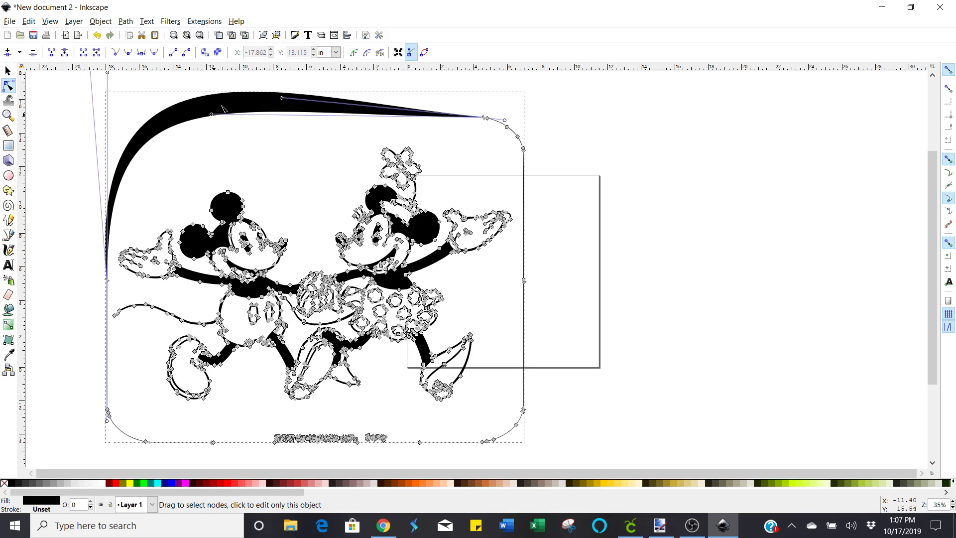
# Delete the border's top-right, lower-right, left-end and bottom-left corner nodes
pyautogui.moveTo(447, 98); pyautogui.dragTo(553, 162)
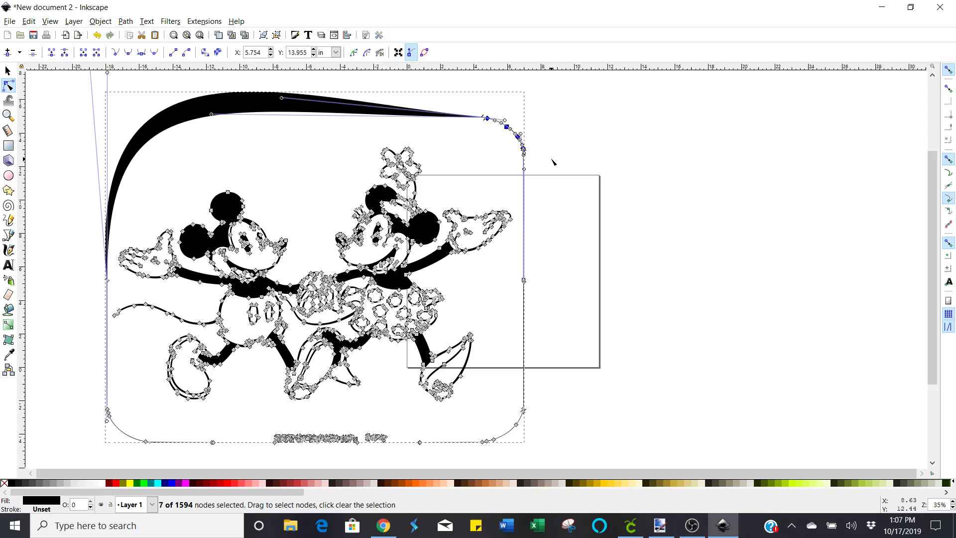
pyautogui.press('Delete')
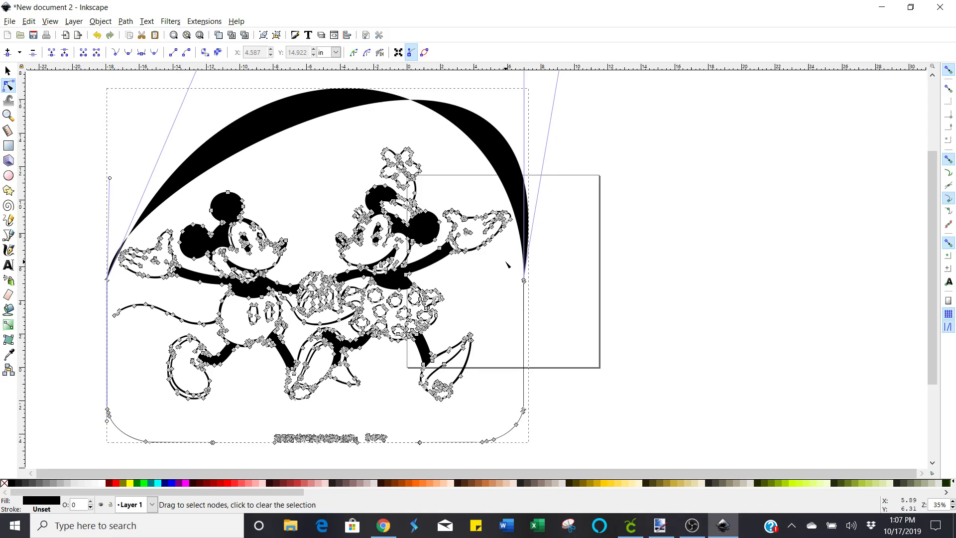
pyautogui.moveTo(505, 260); pyautogui.dragTo(546, 304)
pyautogui.press('Delete')
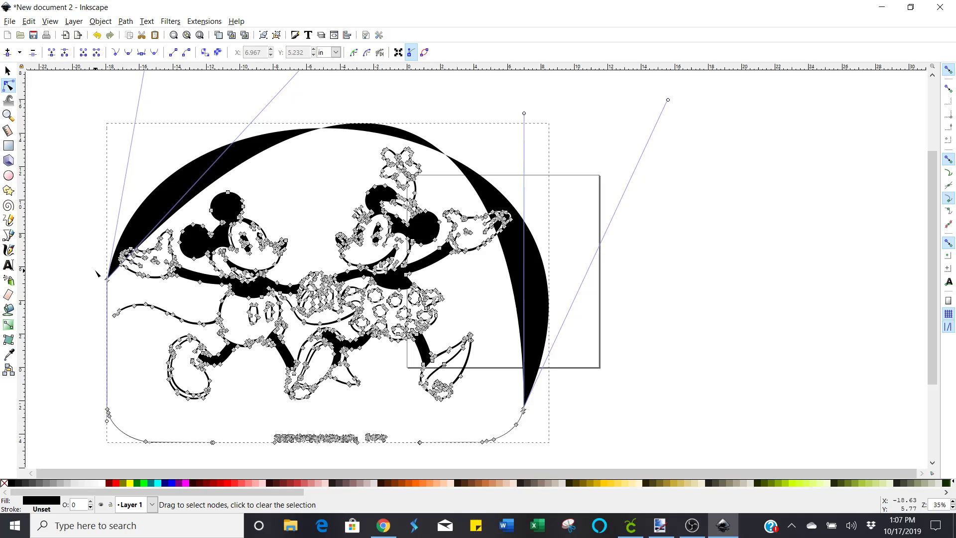
pyautogui.moveTo(97, 271); pyautogui.dragTo(114, 288)
pyautogui.press('Delete')
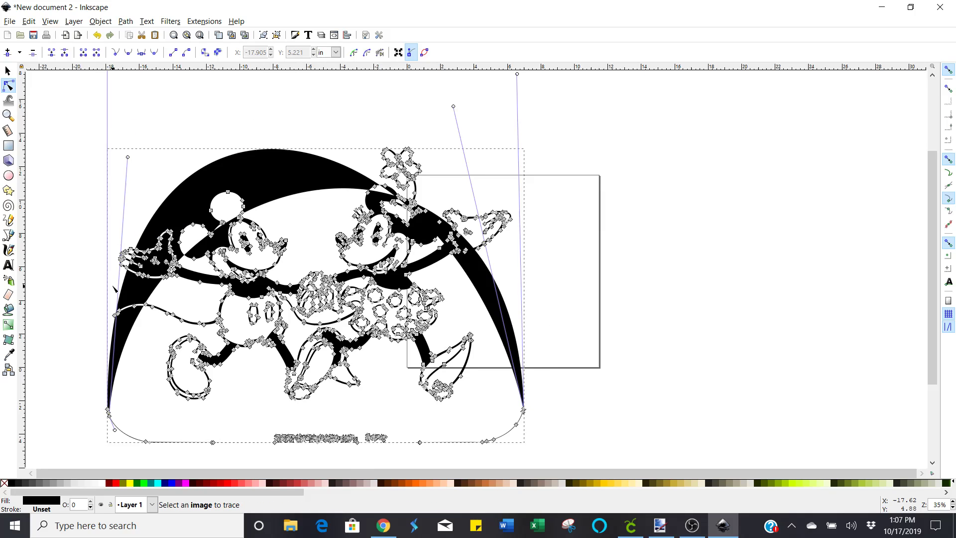
pyautogui.moveTo(85, 411); pyautogui.dragTo(238, 471)
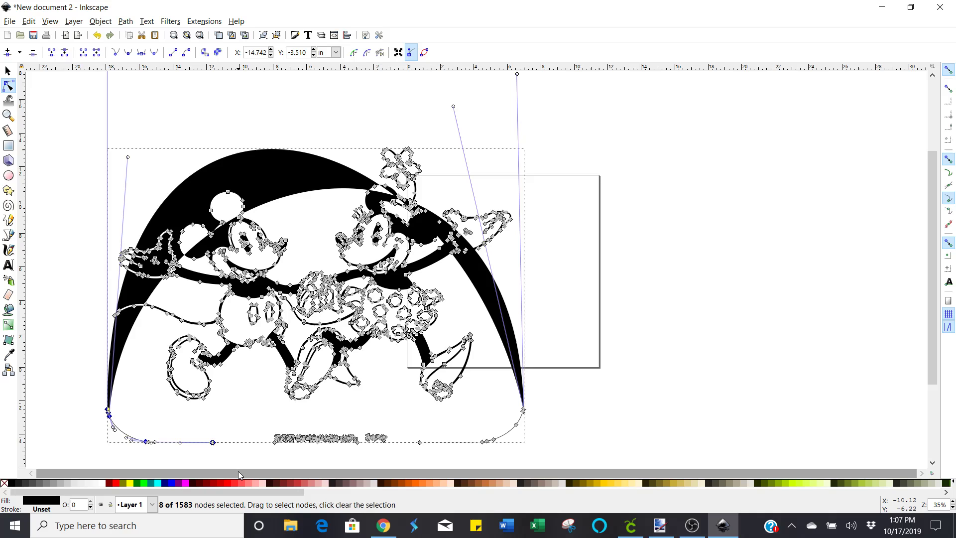
pyautogui.press('Delete')
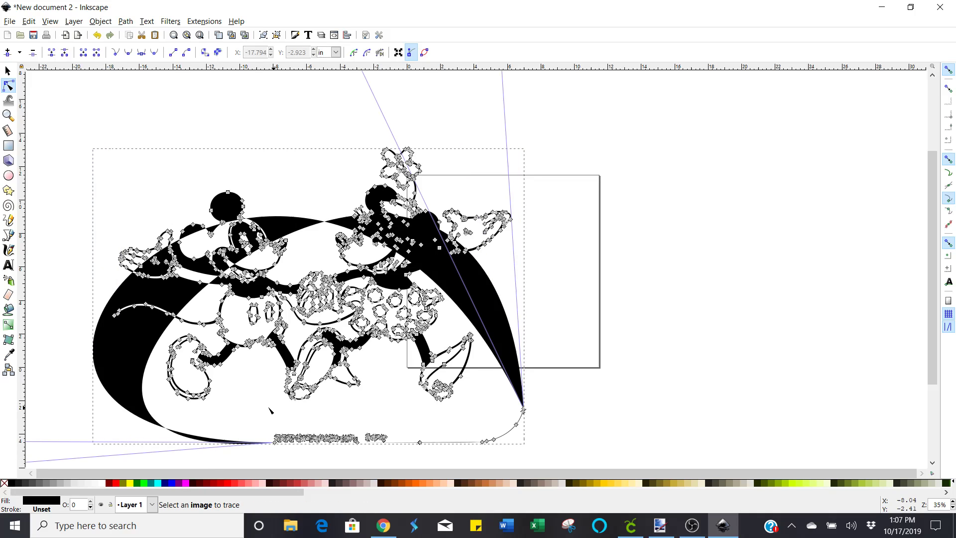
# Delete the bottom edge, website credit text and leftover frame shape, then return to the Selector
pyautogui.click(254, 418)
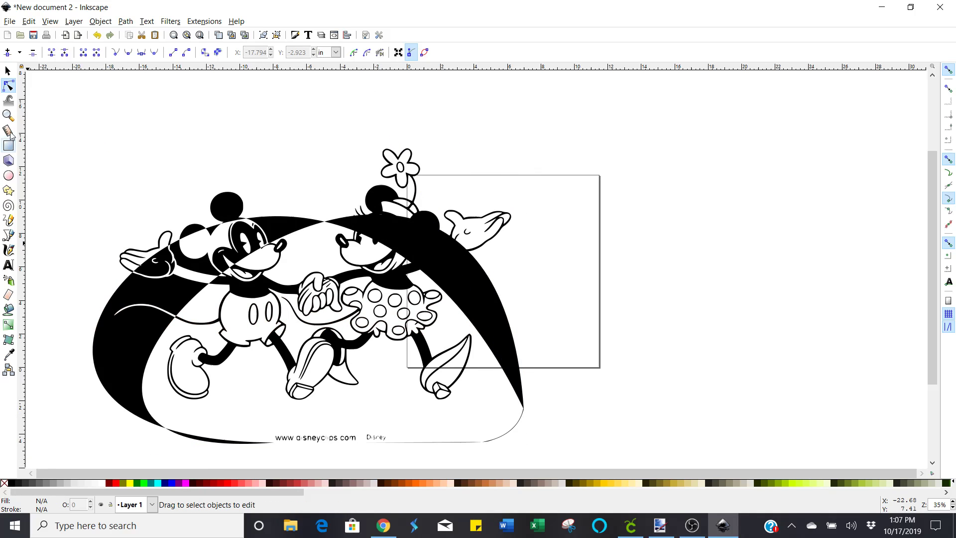
pyautogui.click(145, 253)
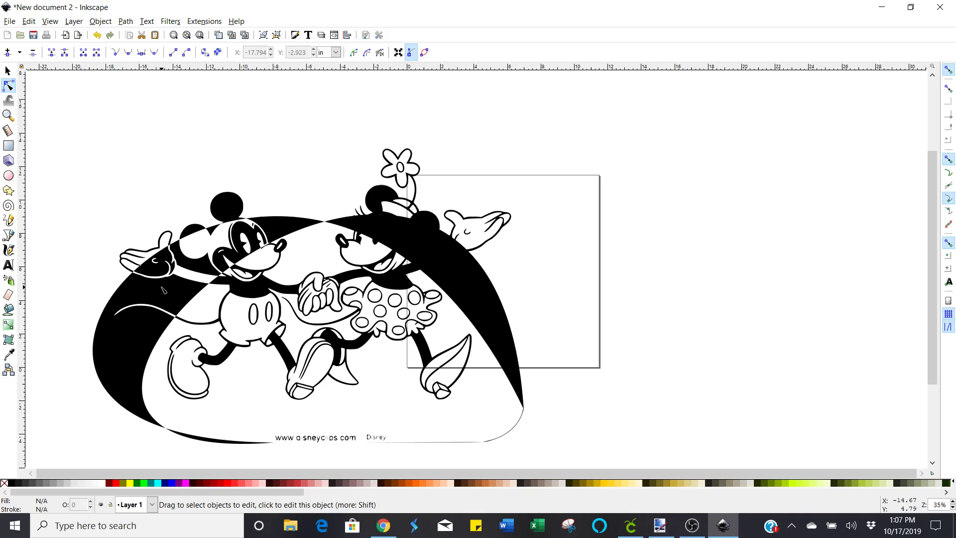
pyautogui.moveTo(261, 416); pyautogui.dragTo(538, 450)
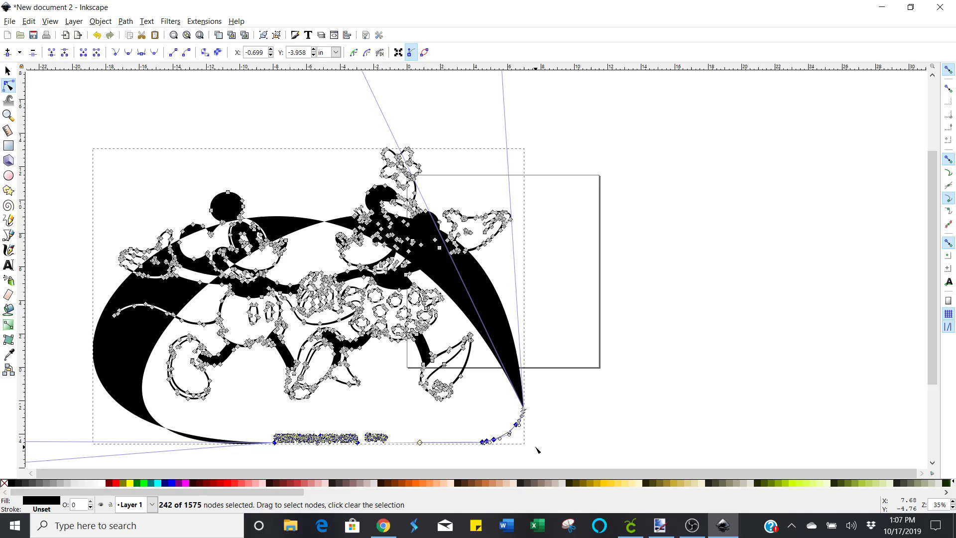
pyautogui.press('Delete')
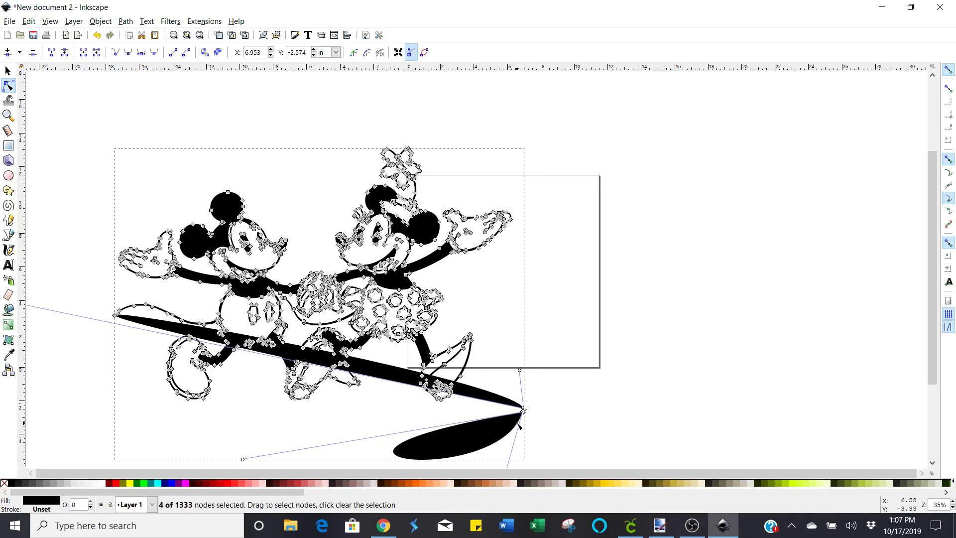
pyautogui.press('Delete')
pyautogui.press('Escape')
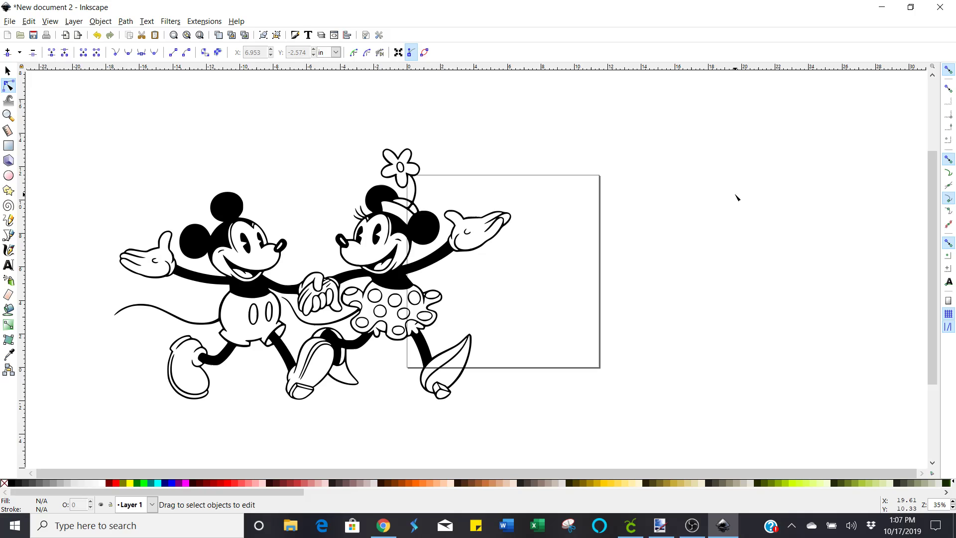
pyautogui.click(8, 72)
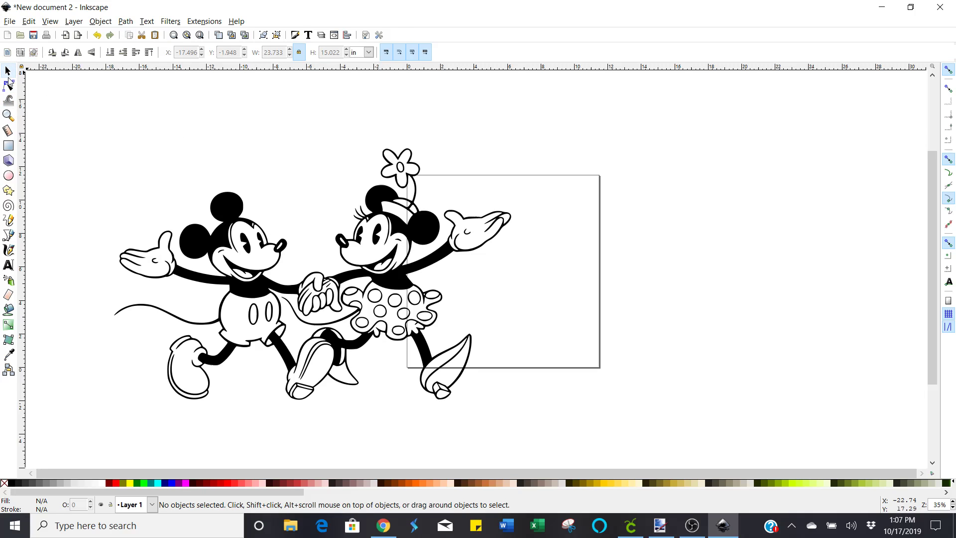
# Select the cleaned-up Mickey and Minnie drawing and shrink it proportionally
pyautogui.click(9, 90)
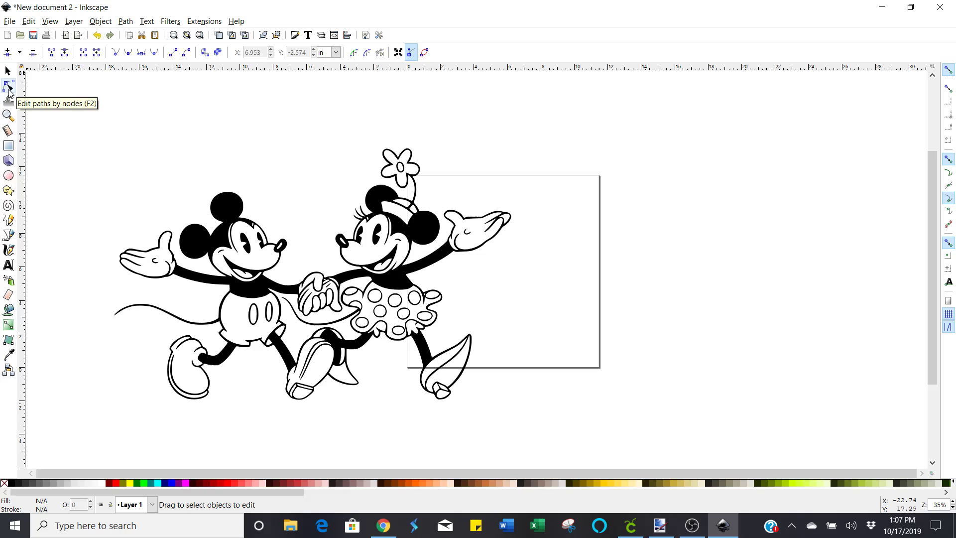
pyautogui.click(8, 72)
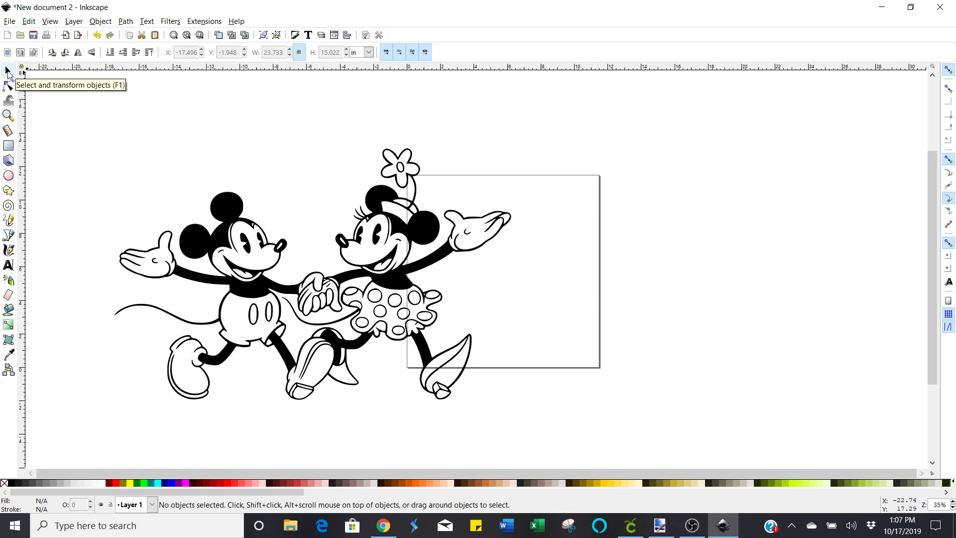
pyautogui.click(428, 226)
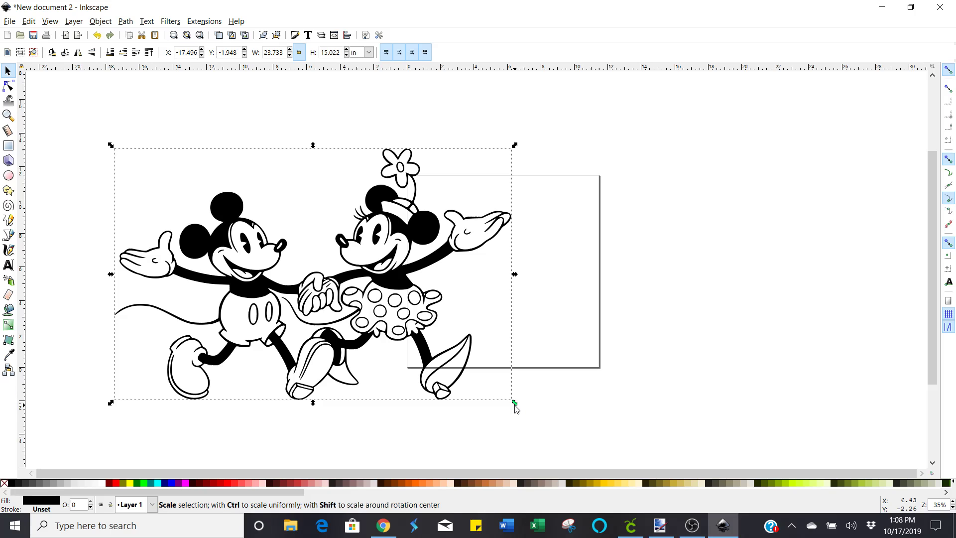
pyautogui.moveTo(515, 407); pyautogui.dragTo(423, 348)
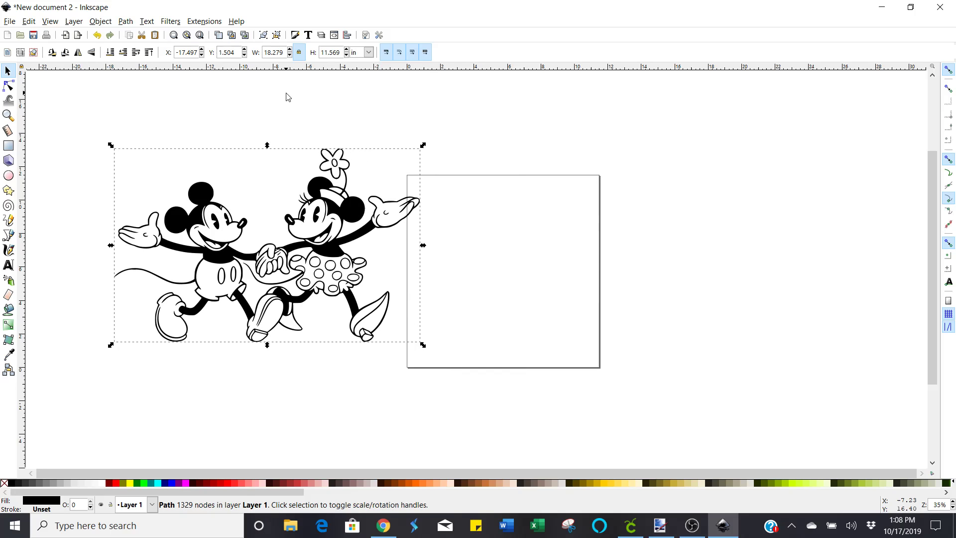
# Set the artwork width to 11.5 in and move it onto the page
pyautogui.click(283, 52)
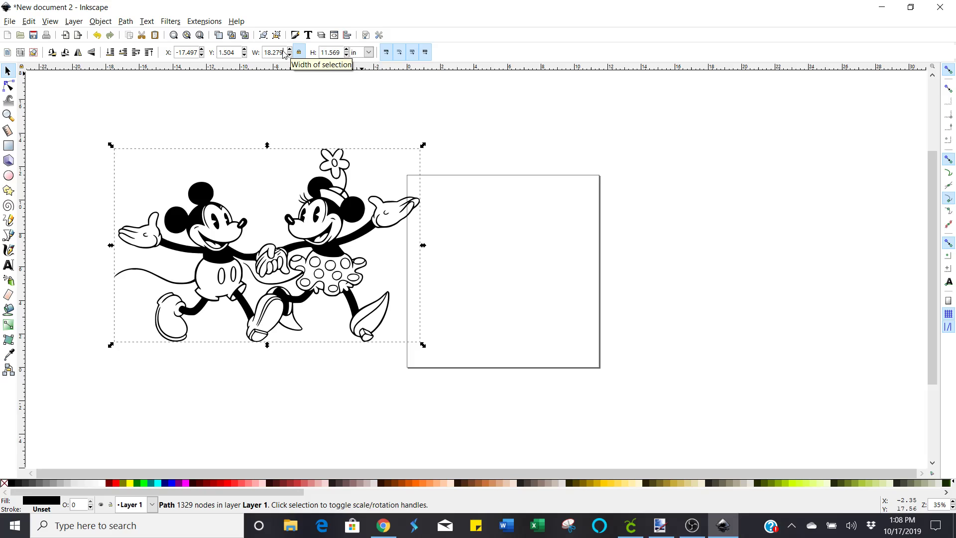
pyautogui.press('BackSpace')
pyautogui.press('BackSpace')
pyautogui.press('BackSpace')
pyautogui.press('BackSpace')
pyautogui.press('BackSpace')
pyautogui.write('11')
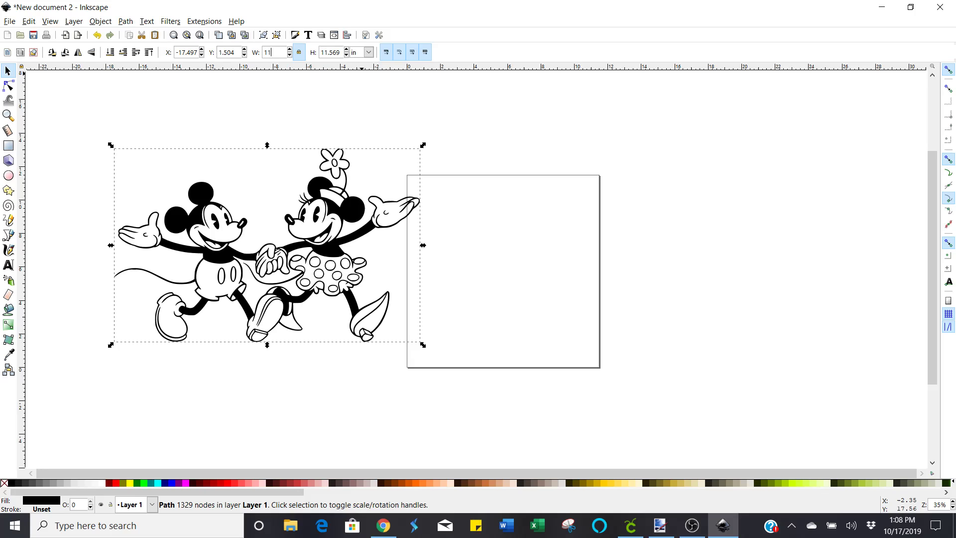
pyautogui.write('.5')
pyautogui.press('Return')
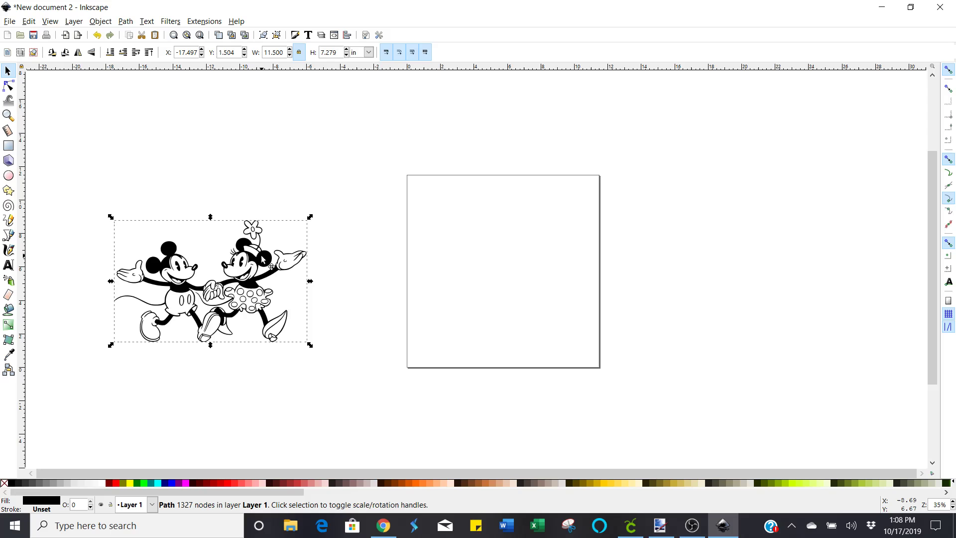
pyautogui.moveTo(262, 259); pyautogui.dragTo(557, 238)
pyautogui.click(376, 222)
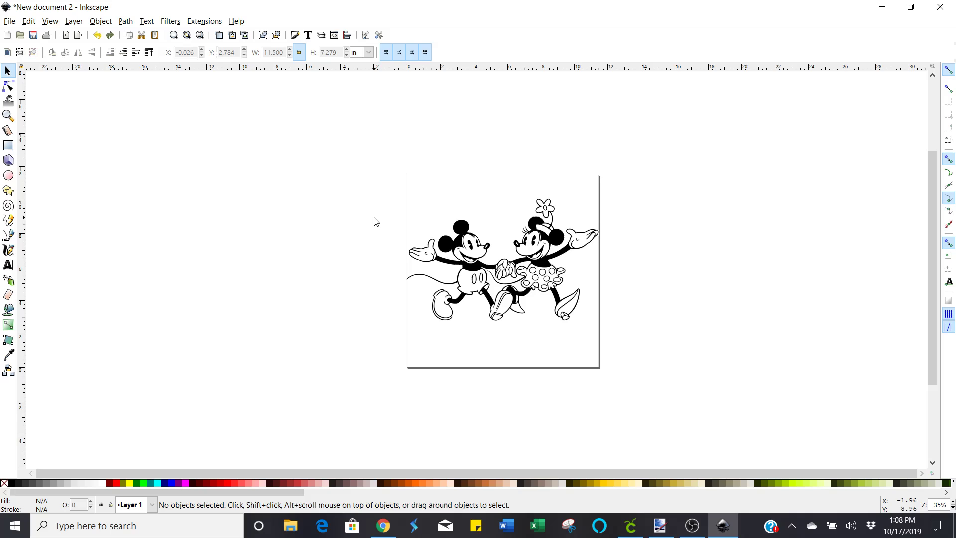
# Save the drawing as Plain SVG named 'Mickey and minnie vintage.svg'
pyautogui.click(11, 22)
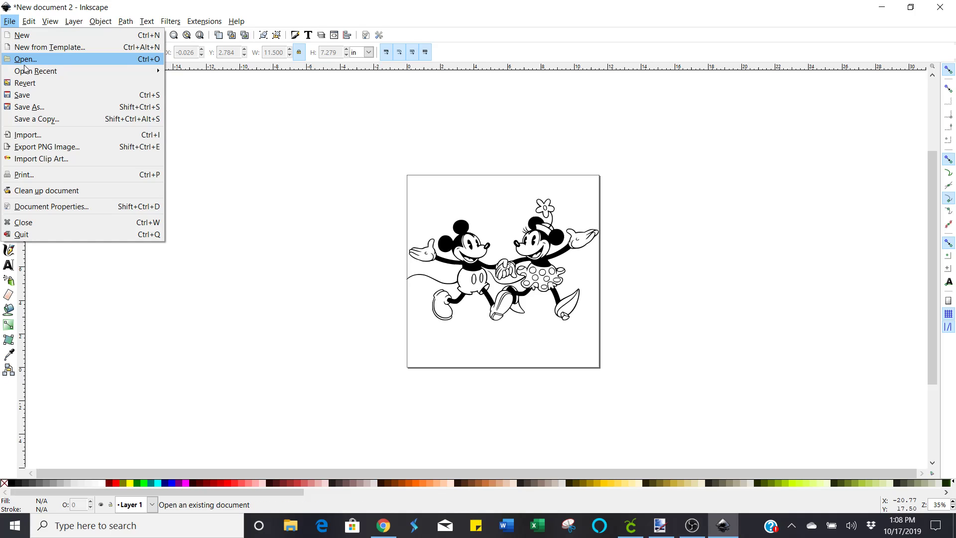
pyautogui.click(30, 107)
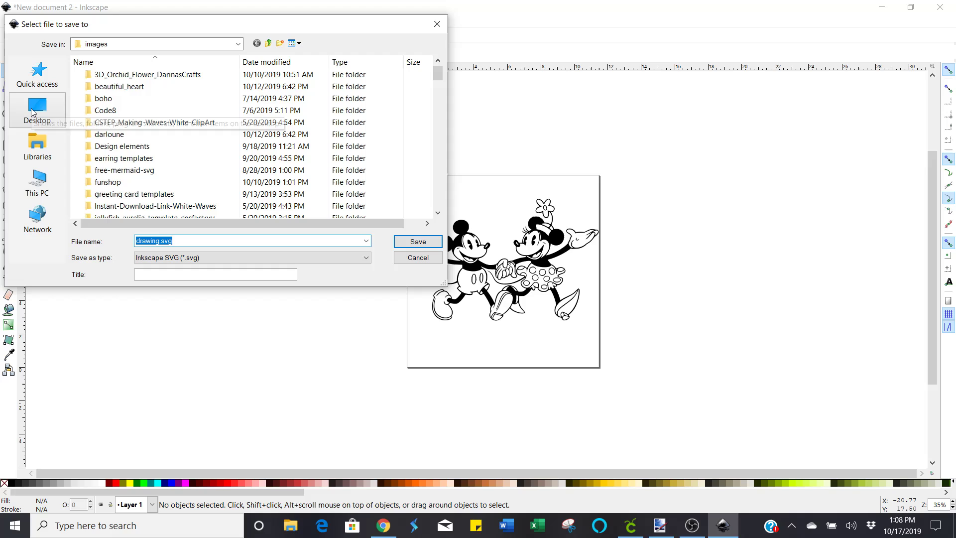
pyautogui.write('M')
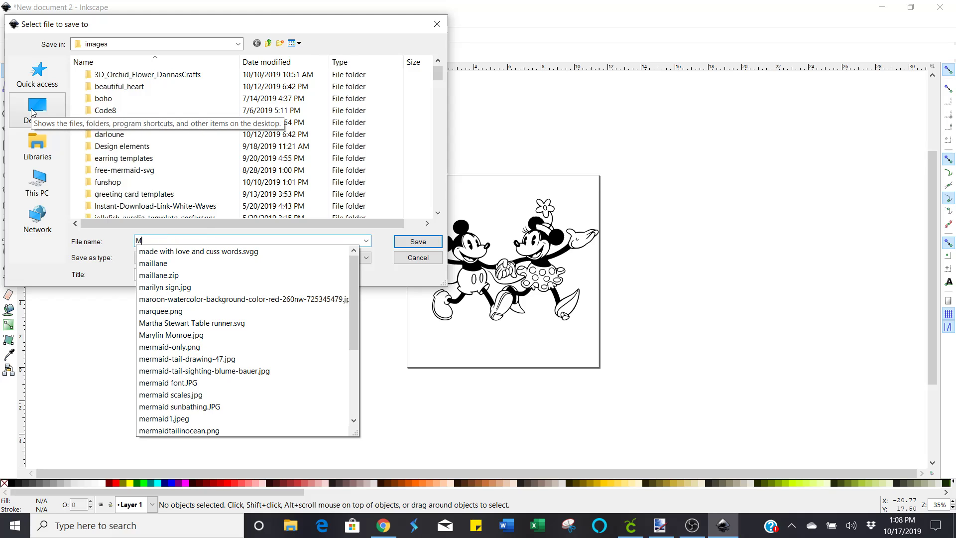
pyautogui.write('ickey and m')
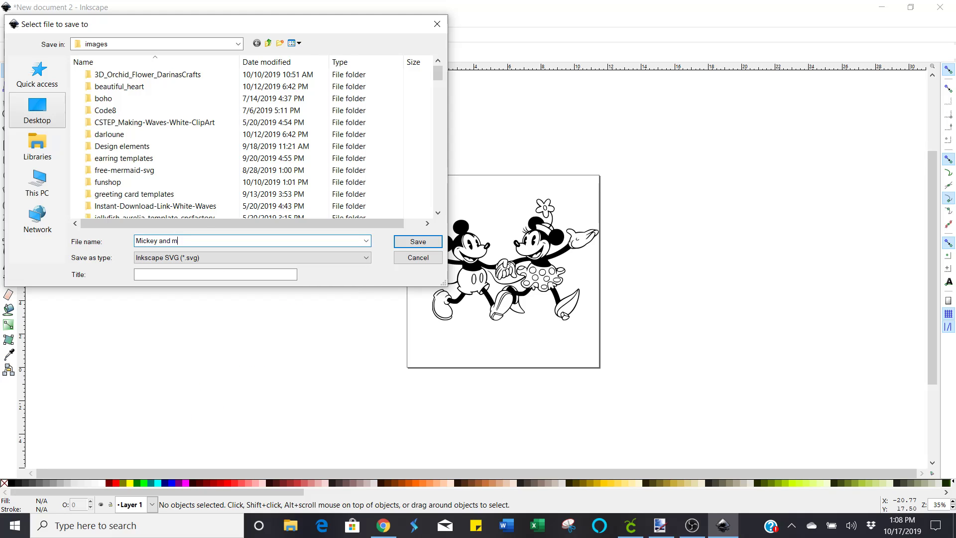
pyautogui.write('innie vintage')
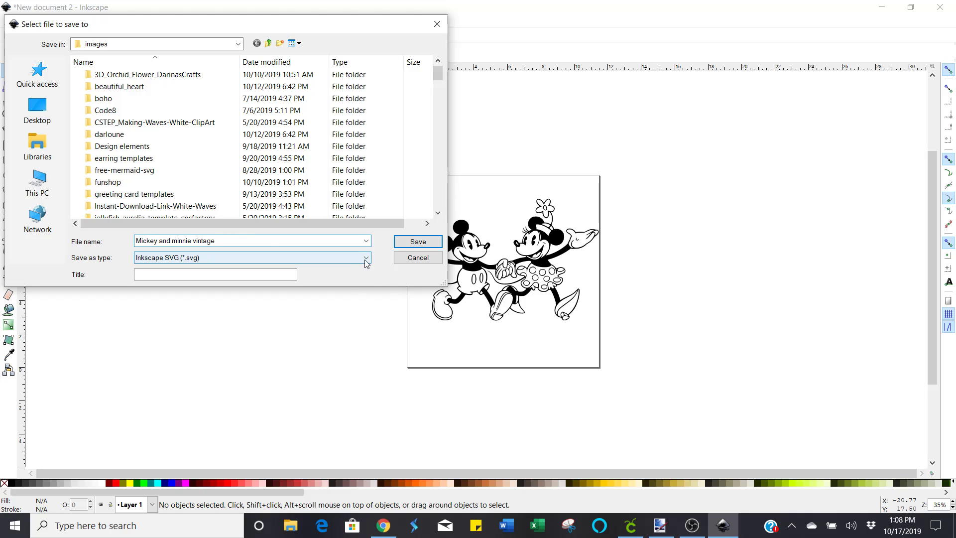
pyautogui.click(299, 257)
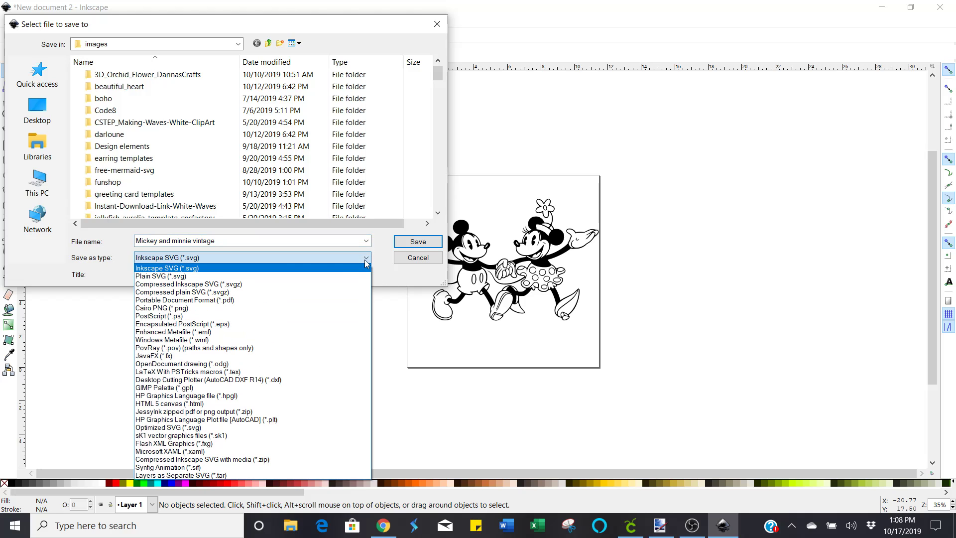
pyautogui.click(269, 277)
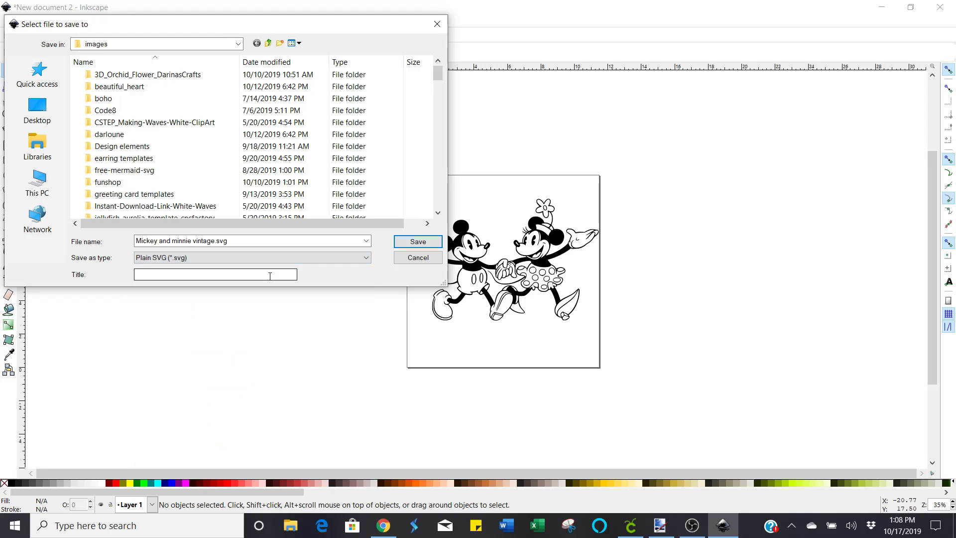
pyautogui.click(417, 245)
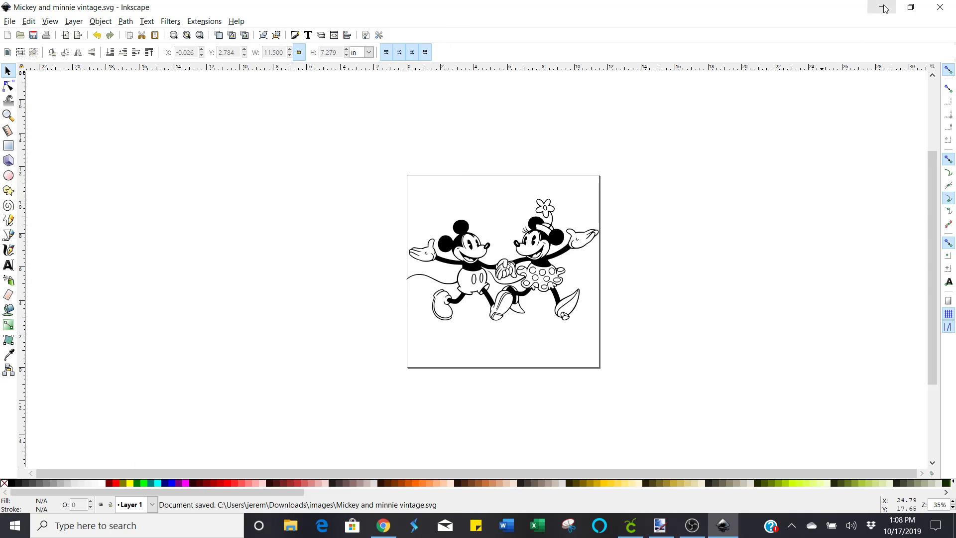
# Minimize Inkscape, bring up Cricut Design Space, and go to its Upload Image screen
pyautogui.click(883, 7)
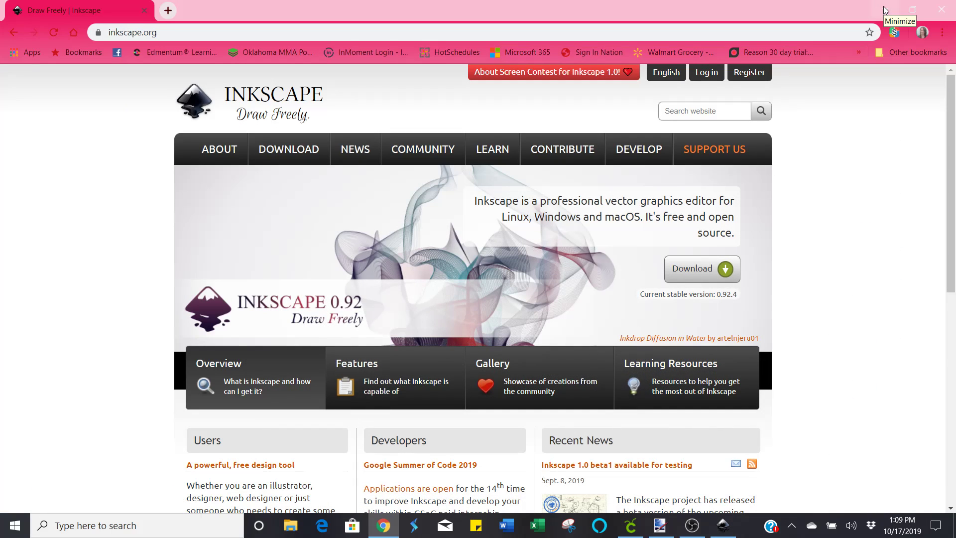
pyautogui.click(630, 532)
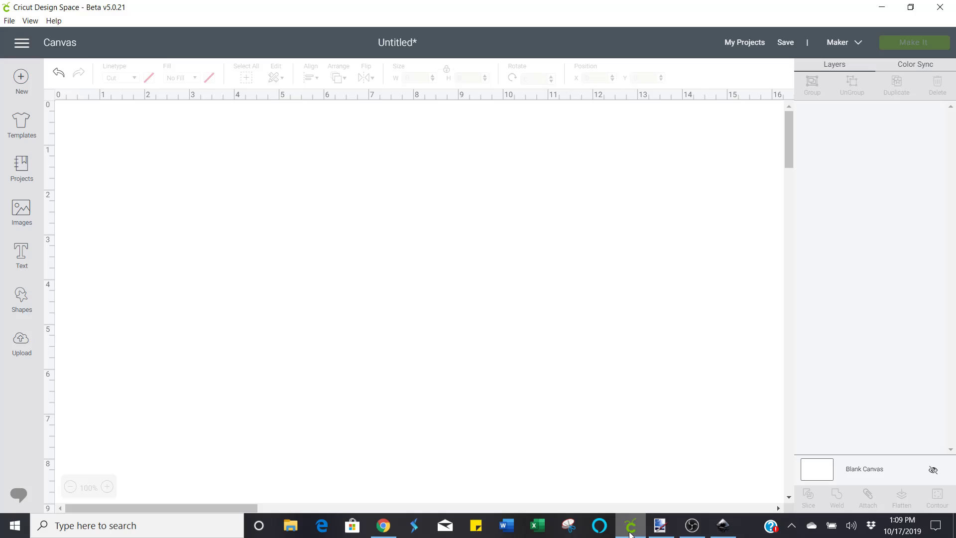
pyautogui.click(20, 340)
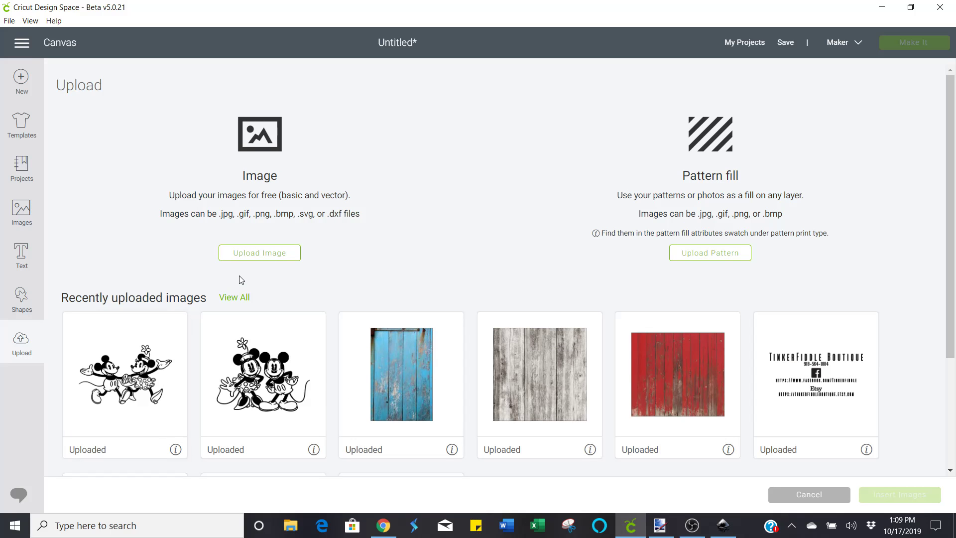
pyautogui.click(256, 257)
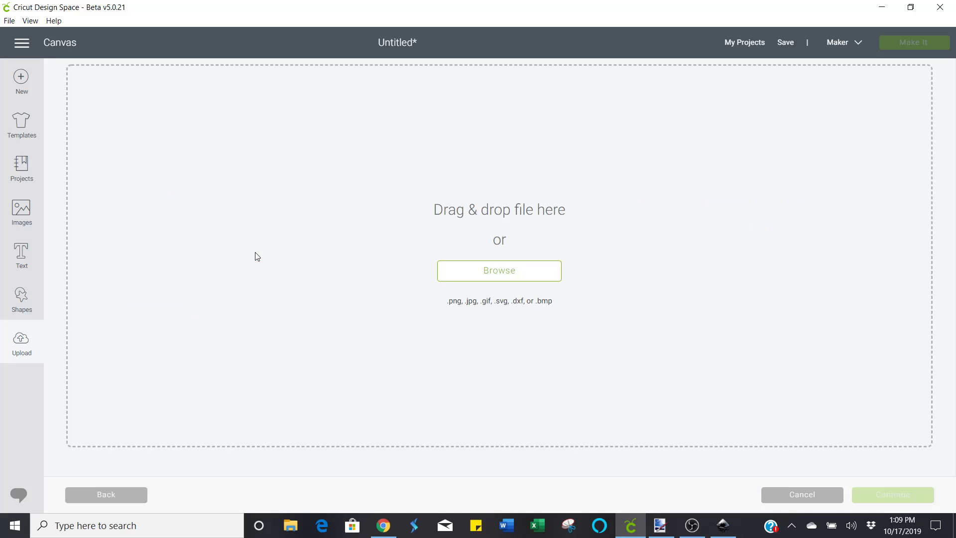
# Choose Mickey and minnie vintage.svg from the computer for upload
pyautogui.click(499, 273)
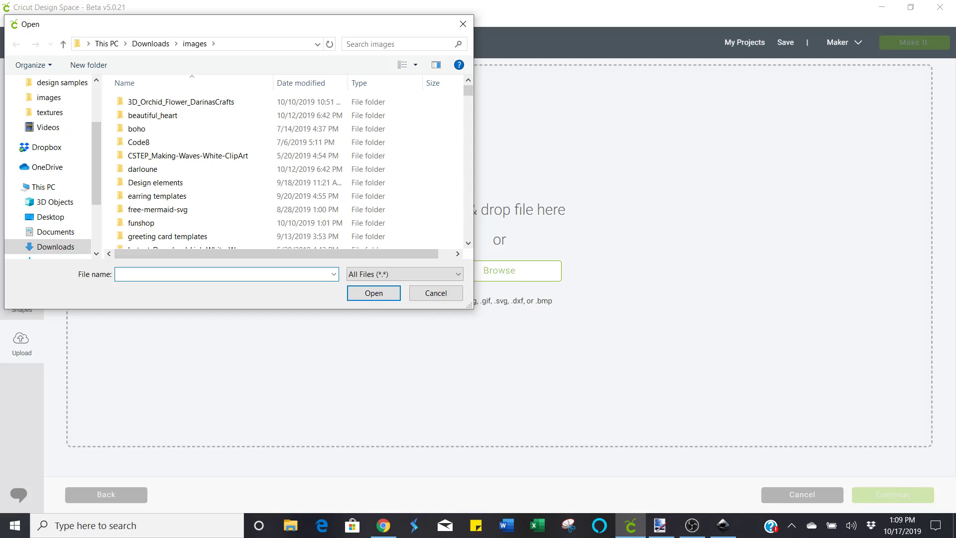
pyautogui.write('mic')
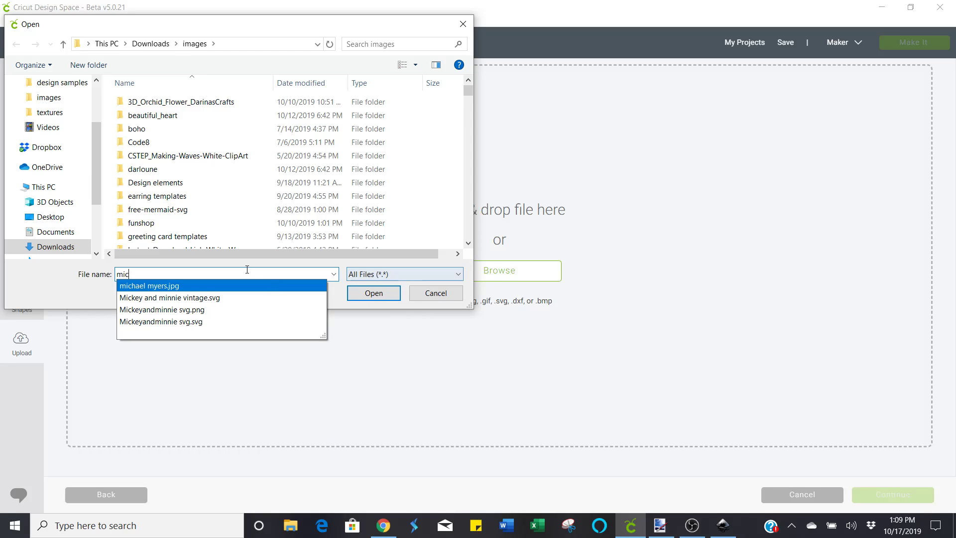
pyautogui.click(204, 298)
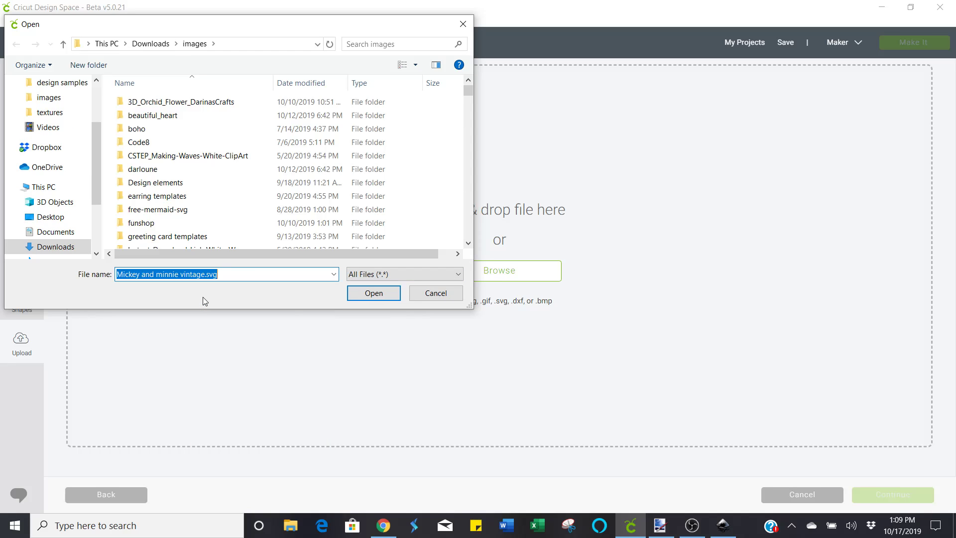
pyautogui.click(378, 296)
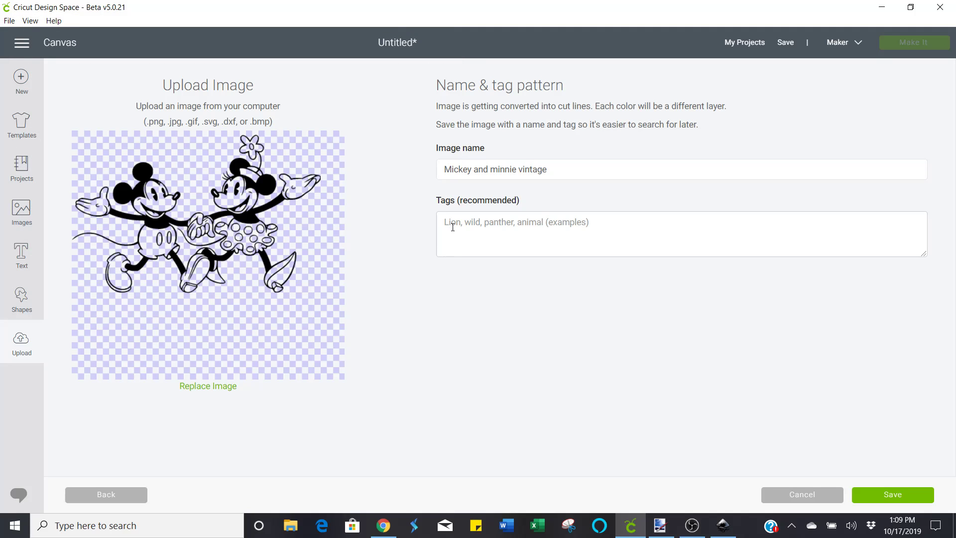
# Tag the uploaded image 'mickey mouse' and save it
pyautogui.click(453, 226)
pyautogui.write('mickey')
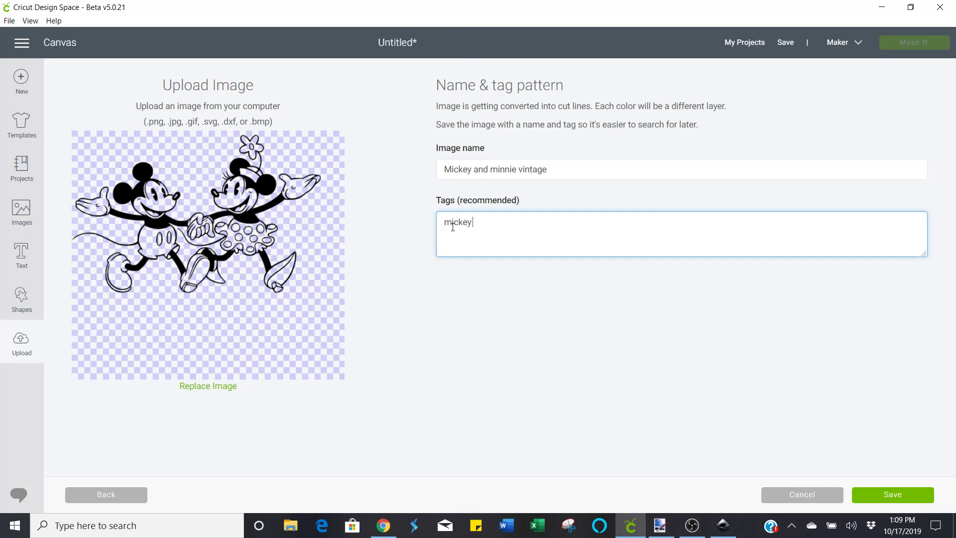
pyautogui.write(' mouse')
pyautogui.click(889, 500)
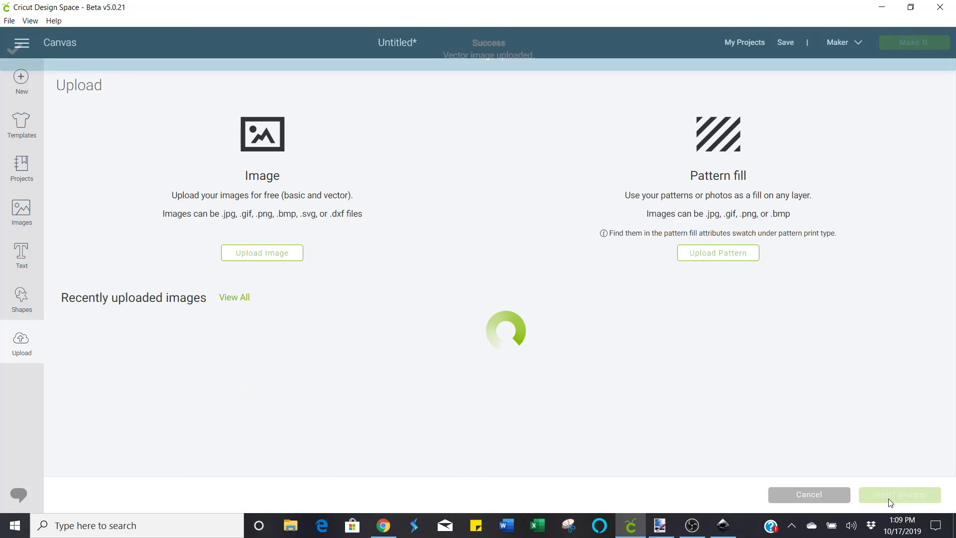
# Insert the uploaded Mickey and Minnie image and position it near the canvas top-left
pyautogui.click(111, 391)
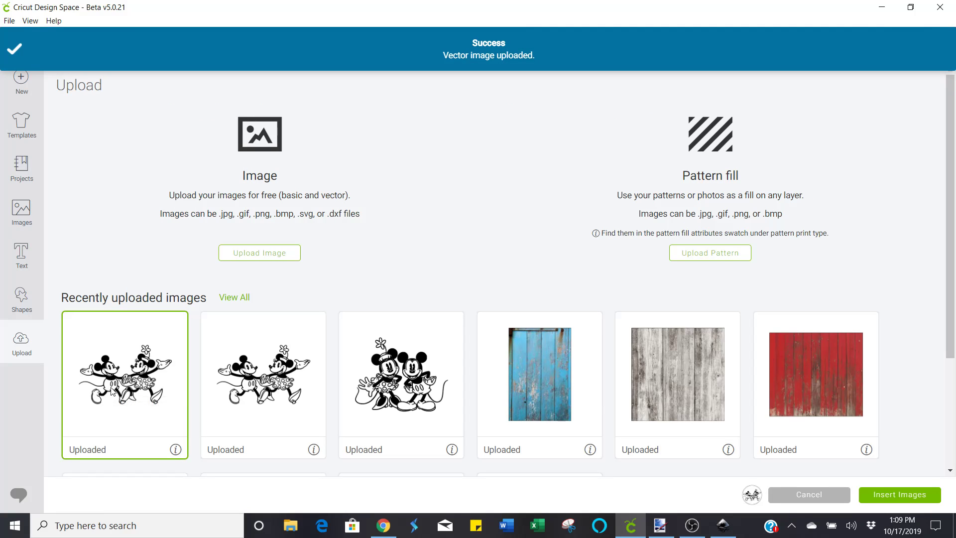
pyautogui.click(894, 495)
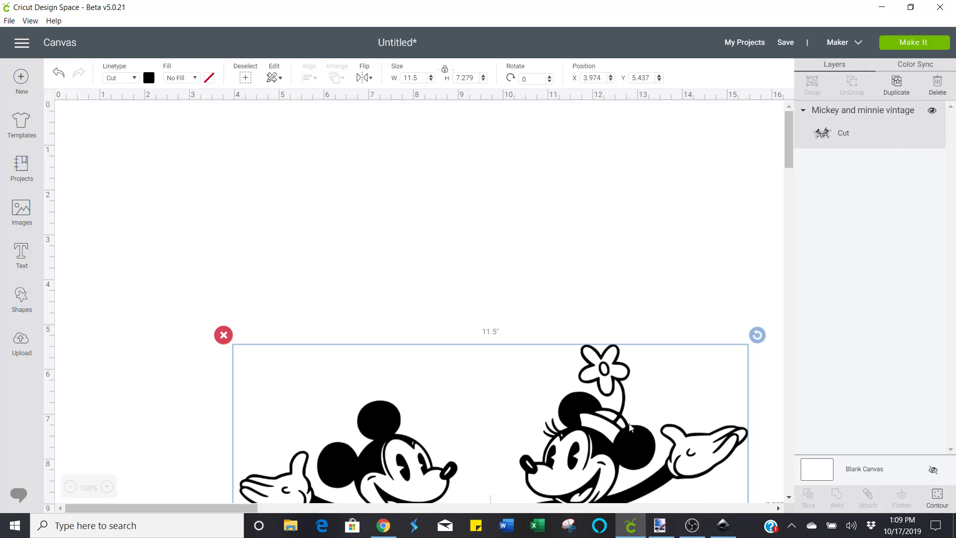
pyautogui.moveTo(628, 432); pyautogui.dragTo(450, 188)
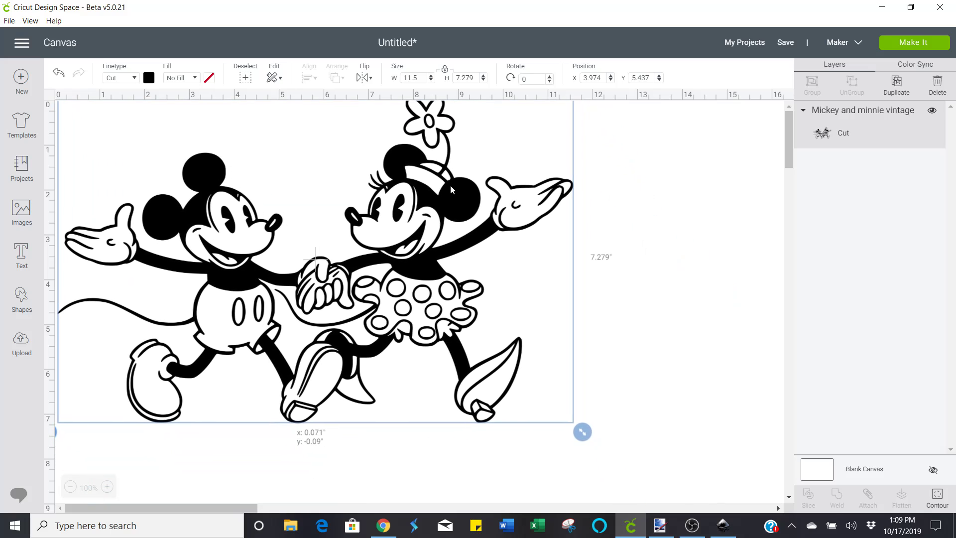
pyautogui.click(707, 205)
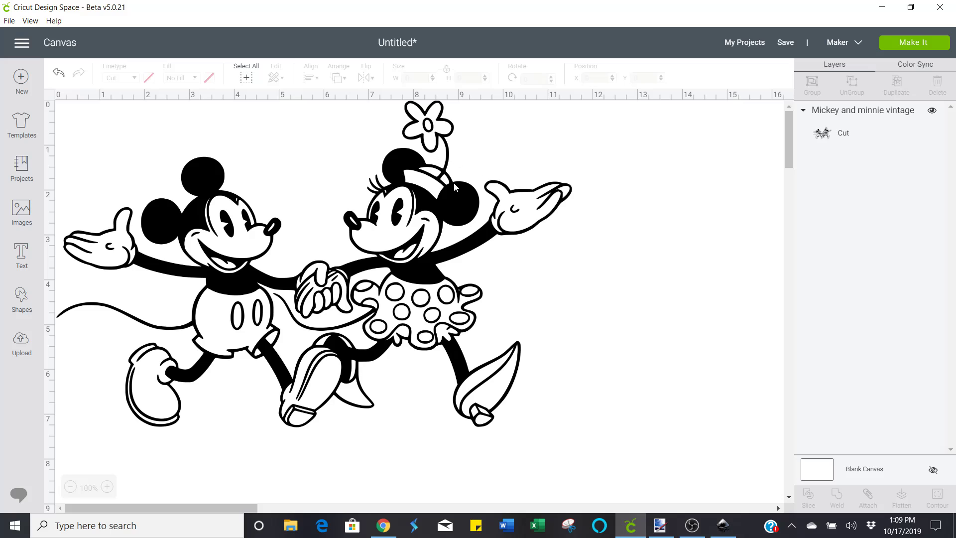
pyautogui.moveTo(460, 201)
pyautogui.mouseDown()
pyautogui.moveTo(469, 215)
pyautogui.moveTo(490, 211)
pyautogui.moveTo(473, 213)
pyautogui.mouseUp()
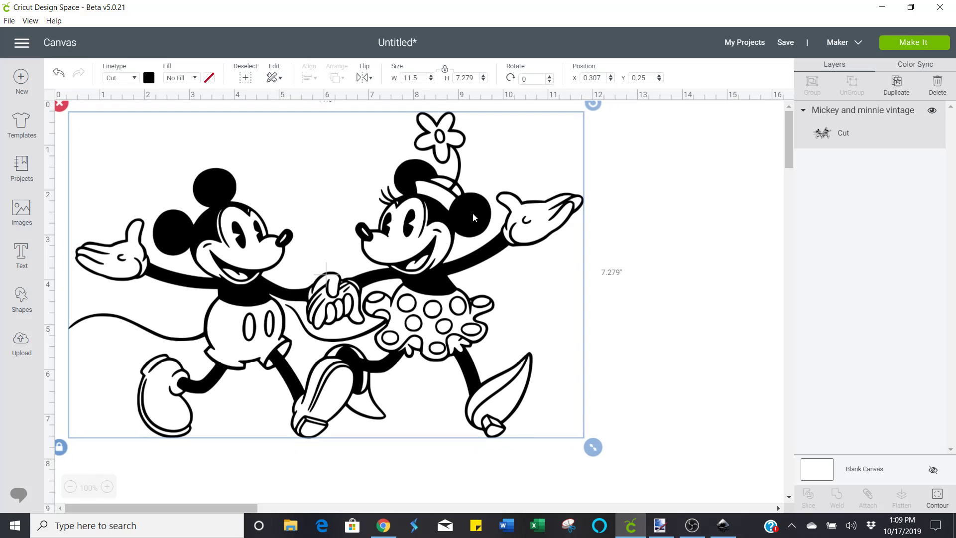
# Shift the Mickey and Minnie image further right and slightly down on the canvas
pyautogui.click(674, 187)
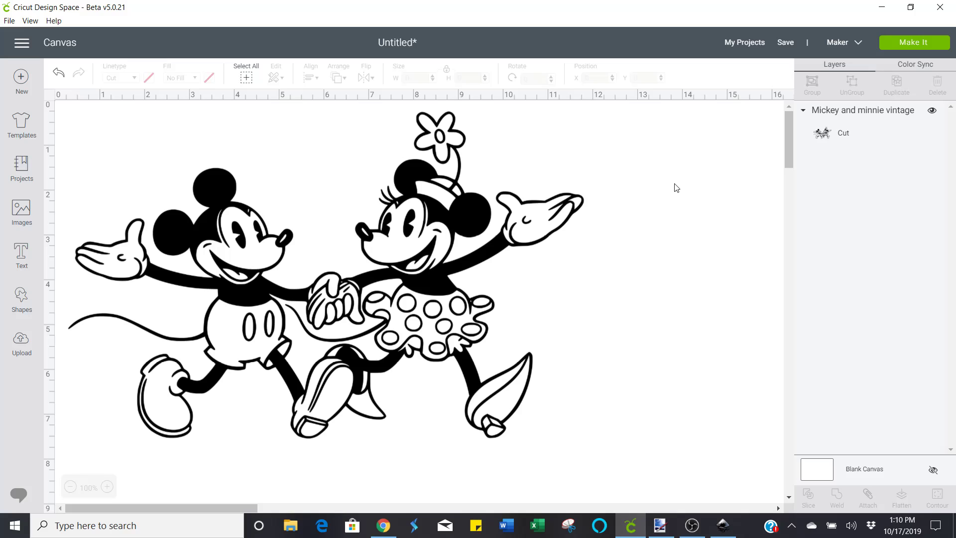
pyautogui.moveTo(507, 211); pyautogui.dragTo(597, 218)
pyautogui.click(744, 159)
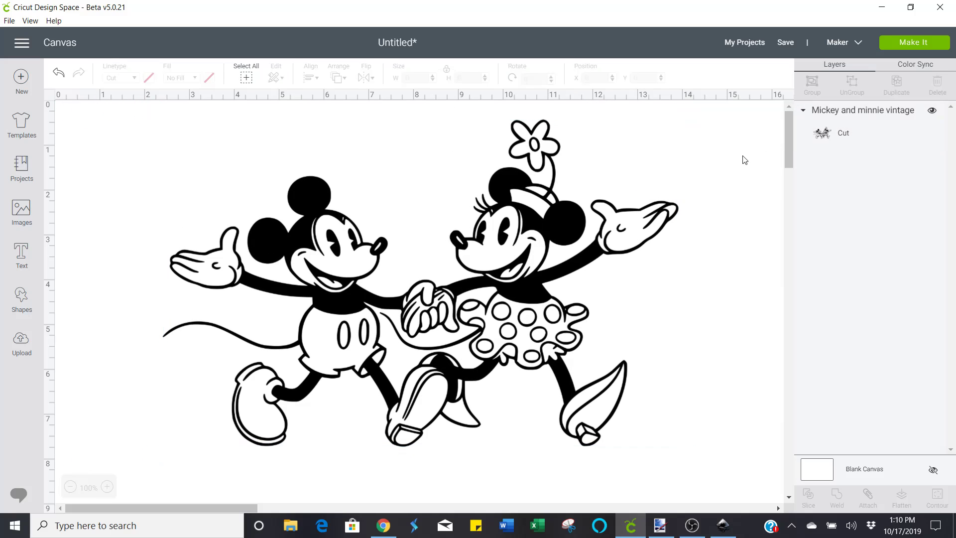